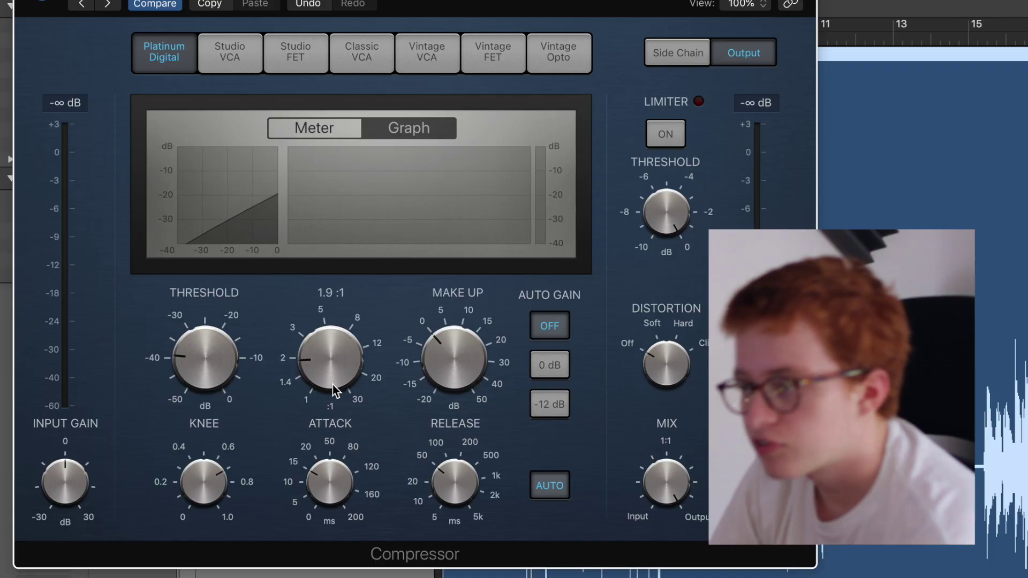
Lower the compressor's ratio to about 1.4:1 and check the gain reduction in the Meter display before returning to the Graph.
{"action": "left_click_drag", "start_coordinate": [333, 384], "coordinate": [296, 486]}
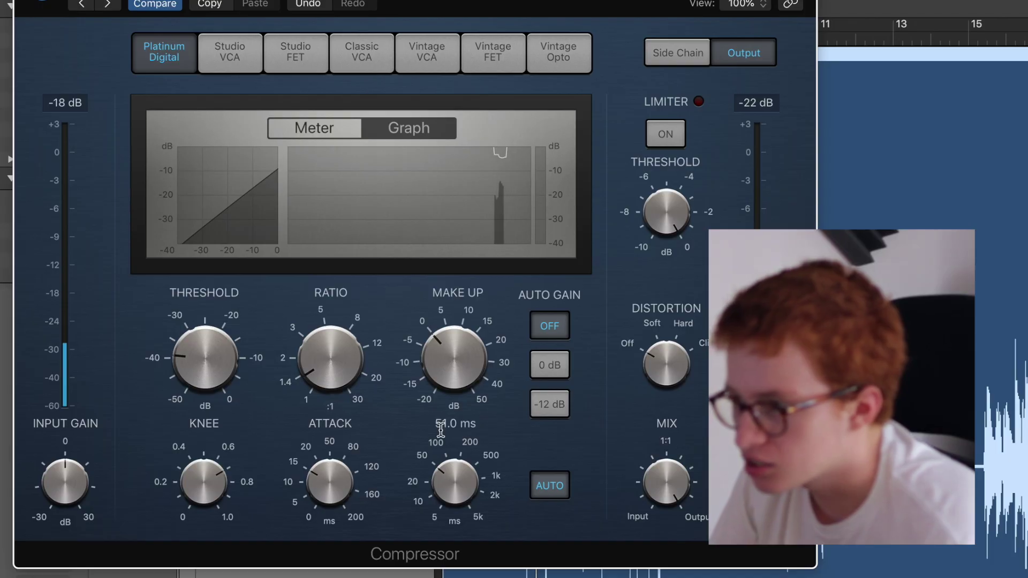
{"action": "left_click", "coordinate": [329, 132]}
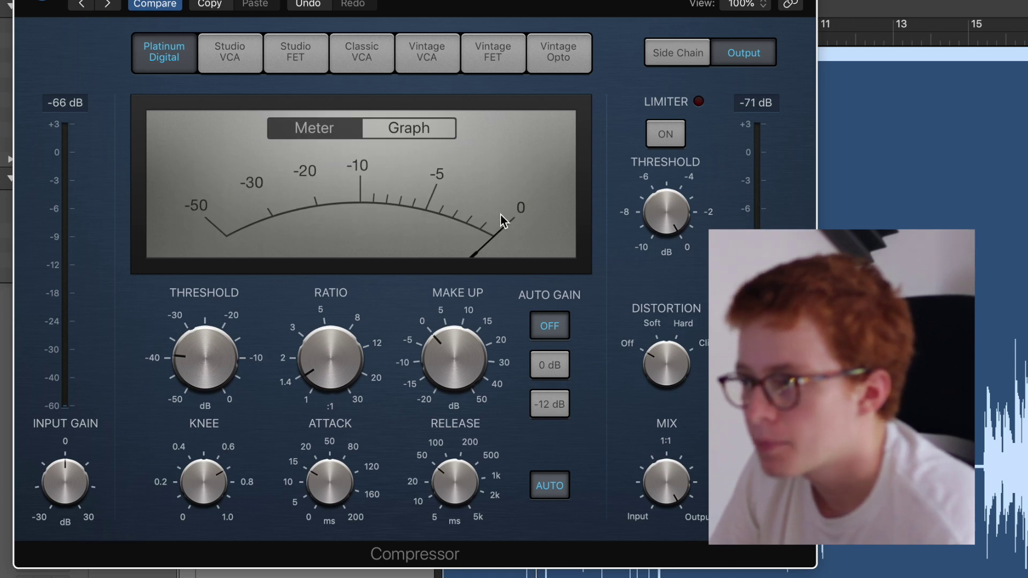
{"action": "left_click", "coordinate": [409, 133]}
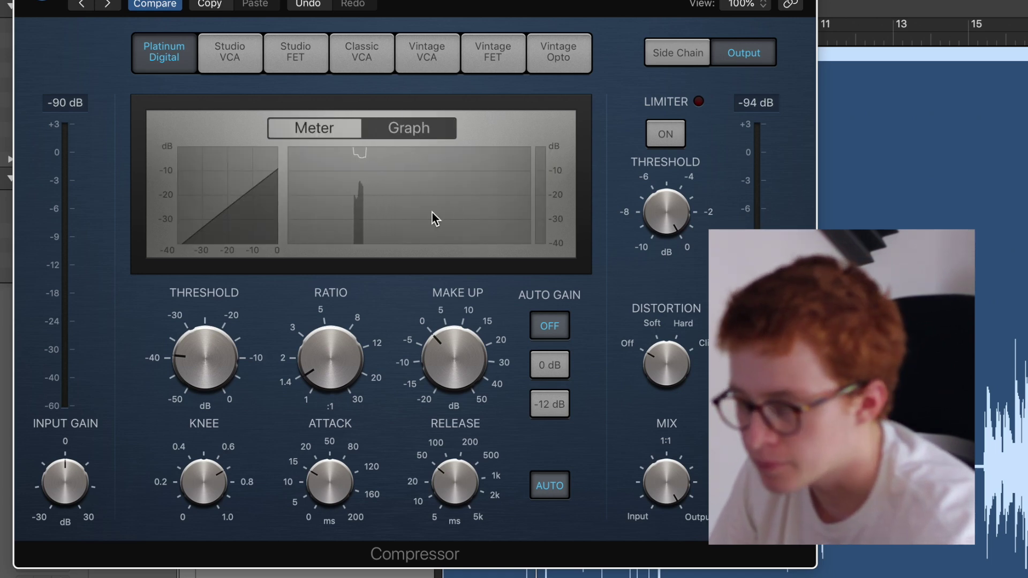
Set the compressor's threshold to about -25 dB and adjust the make-up gain slightly.
{"action": "left_click_drag", "start_coordinate": [202, 379], "coordinate": [201, 380]}
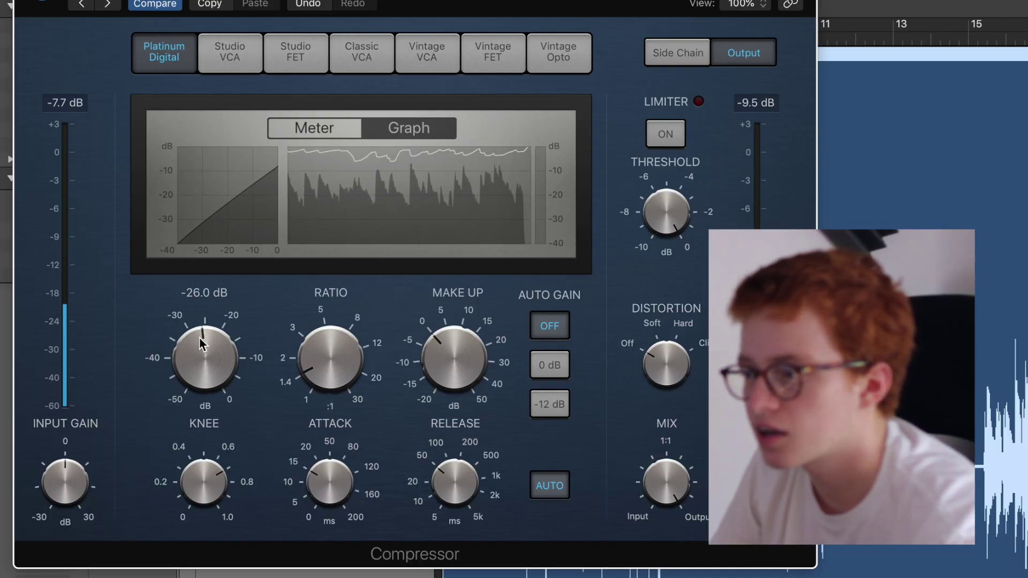
{"action": "left_click_drag", "start_coordinate": [202, 341], "coordinate": [202, 338]}
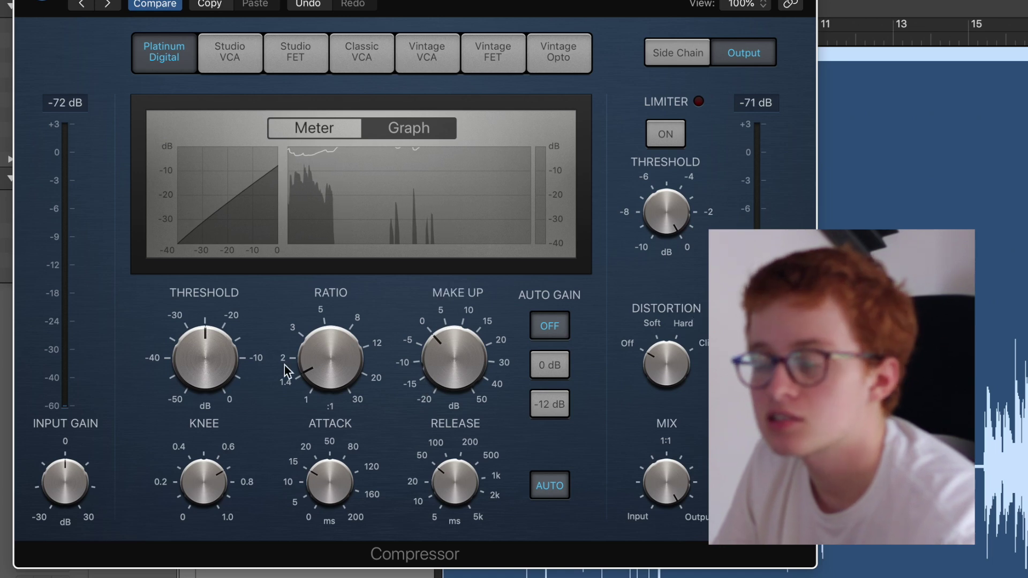
{"action": "left_click", "coordinate": [448, 346]}
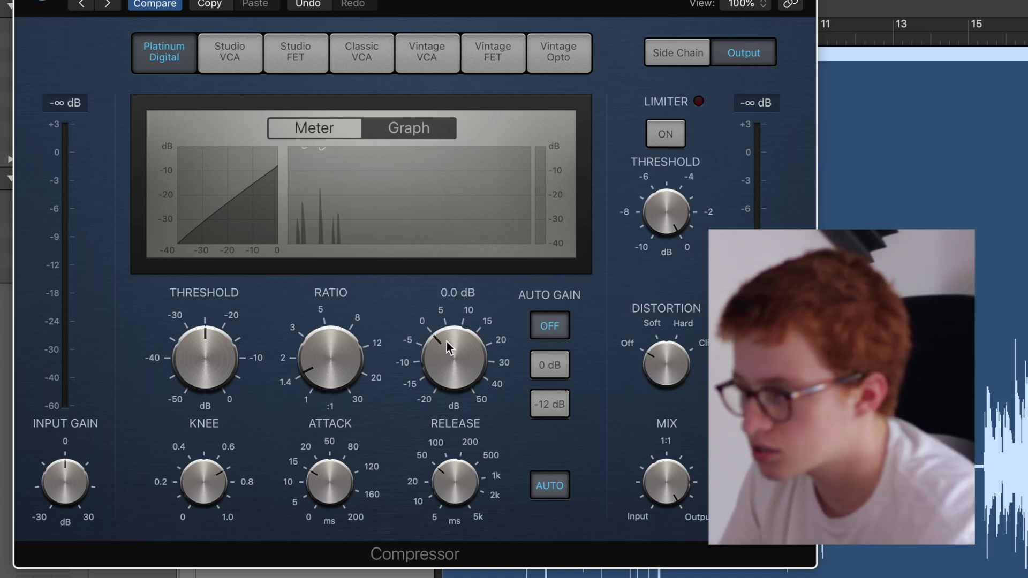
{"action": "left_click_drag", "start_coordinate": [450, 349], "coordinate": [449, 340]}
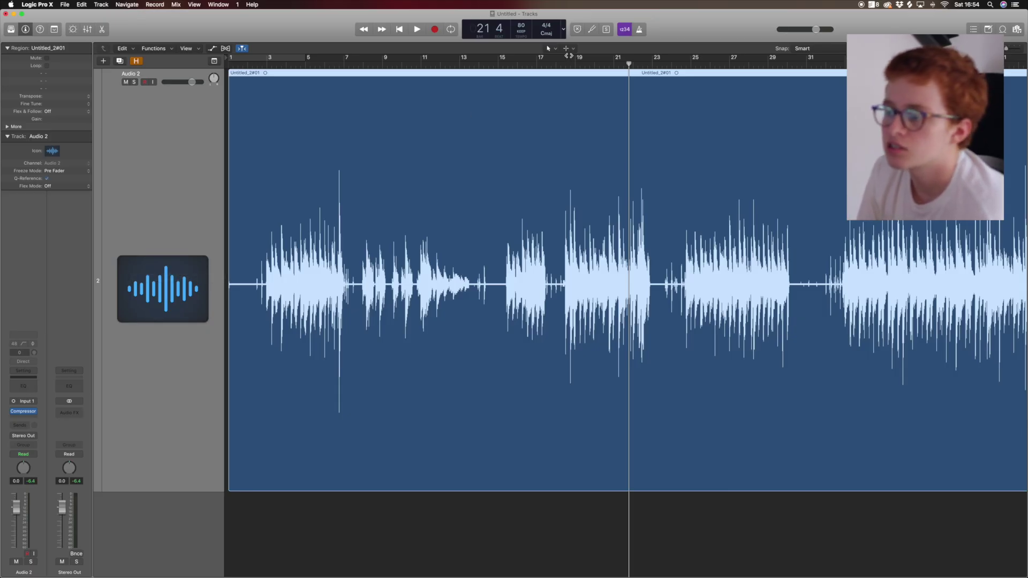
Insert a Channel EQ after the compressor on Audio 2 and view the playing signal in its analyzer.
{"action": "left_click", "coordinate": [24, 388]}
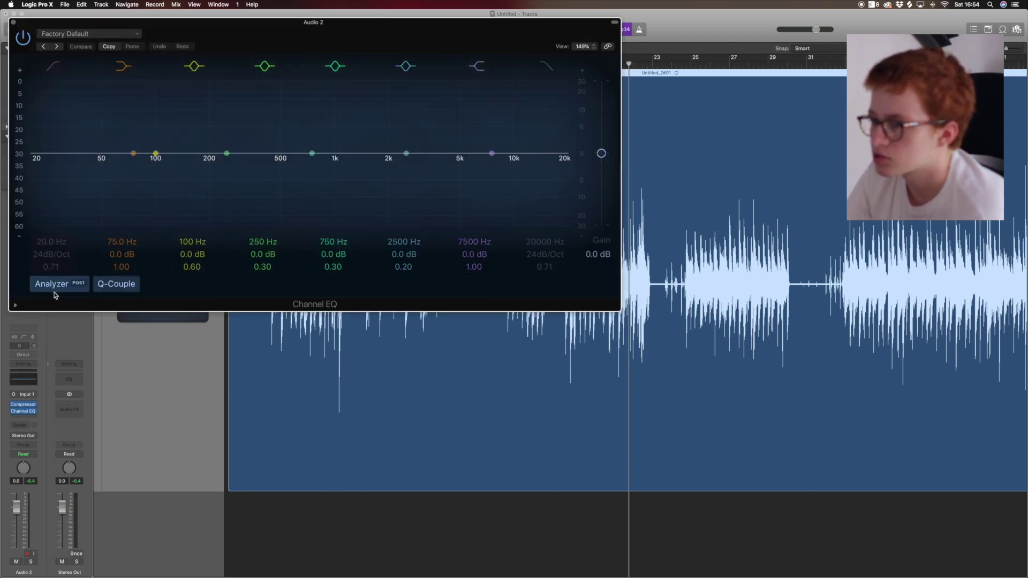
{"action": "left_click", "coordinate": [54, 292]}
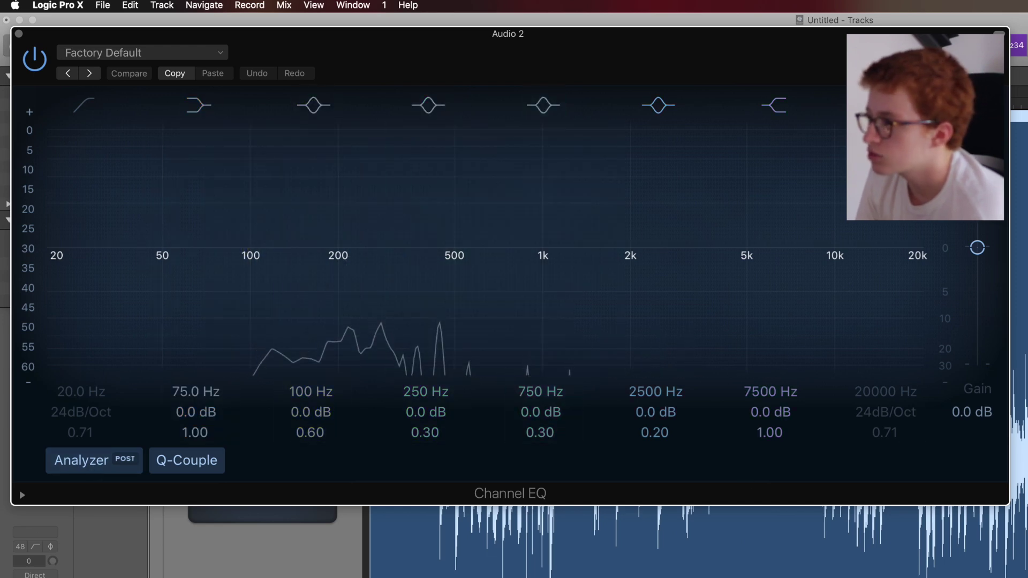
{"action": "key", "text": "cmd+w"}
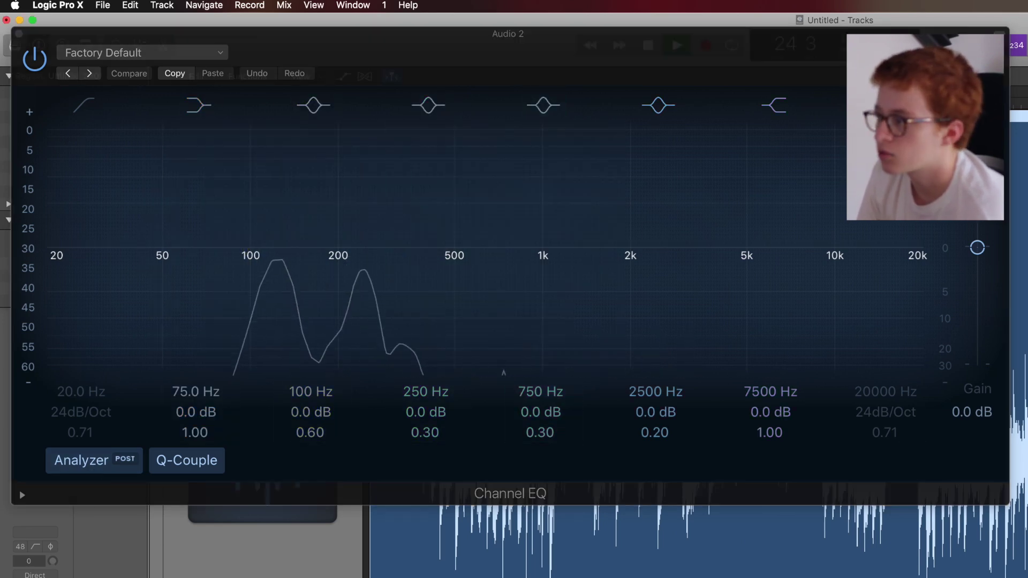
{"action": "left_click", "coordinate": [482, 340]}
Move the 100 Hz EQ band to 122 Hz and cut it by 7 dB.
{"action": "mouse_move", "coordinate": [250, 247]}
{"action": "left_mouse_down"}
{"action": "mouse_move", "coordinate": [275, 294]}
{"action": "mouse_move", "coordinate": [269, 305]}
{"action": "mouse_move", "coordinate": [265, 260]}
{"action": "left_mouse_up"}
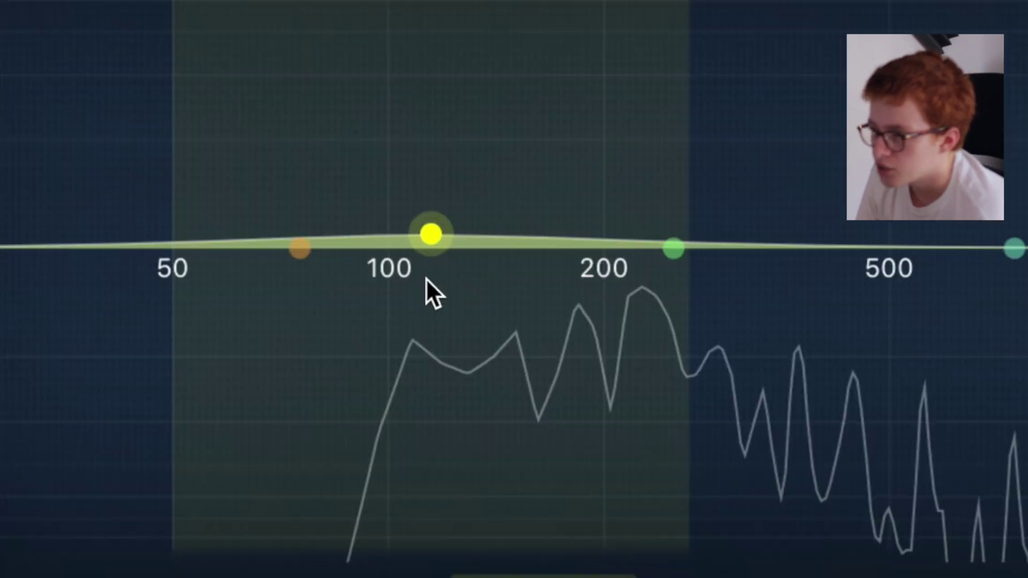
{"action": "left_click_drag", "start_coordinate": [426, 278], "coordinate": [427, 293]}
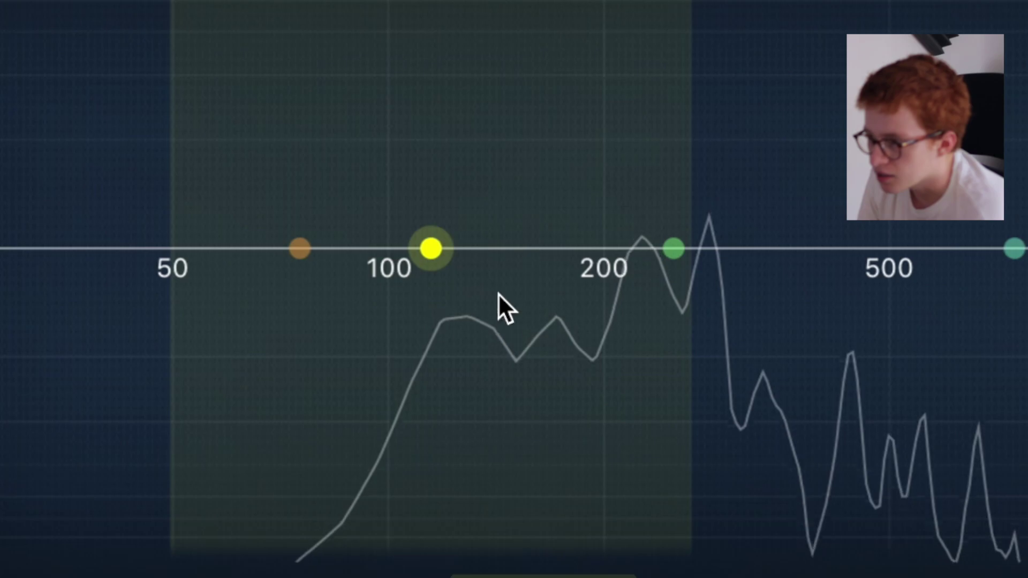
{"action": "left_click_drag", "start_coordinate": [498, 294], "coordinate": [462, 417]}
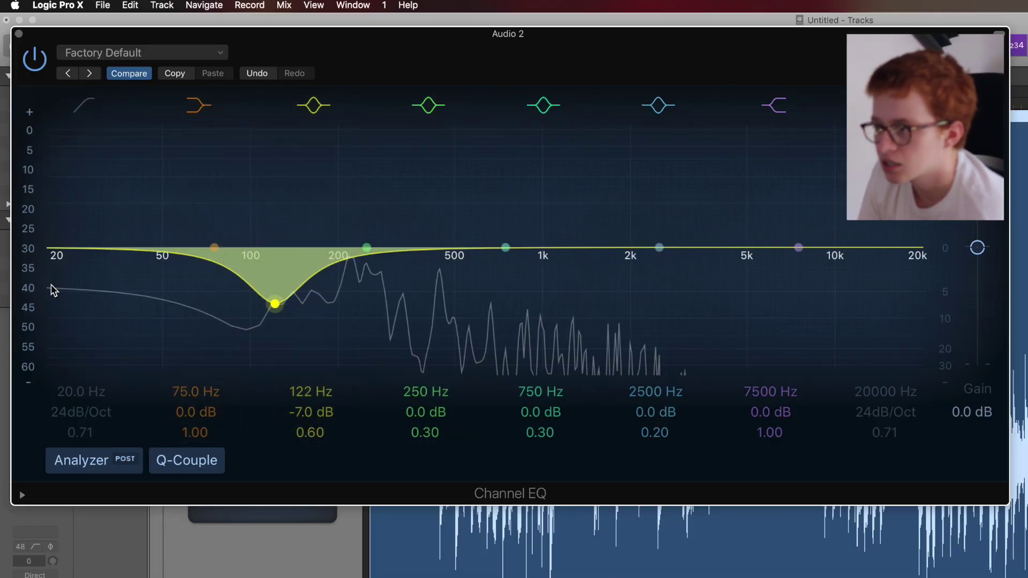
Enable the low-cut filter at 102 Hz with a 48 dB/Oct slope and boost 2700 Hz by 1.5 dB.
{"action": "left_click", "coordinate": [83, 104]}
{"action": "left_click_drag", "start_coordinate": [65, 242], "coordinate": [284, 252]}
{"action": "mouse_move", "coordinate": [659, 248]}
{"action": "left_mouse_down"}
{"action": "mouse_move", "coordinate": [665, 220]}
{"action": "mouse_move", "coordinate": [664, 232]}
{"action": "left_mouse_up"}
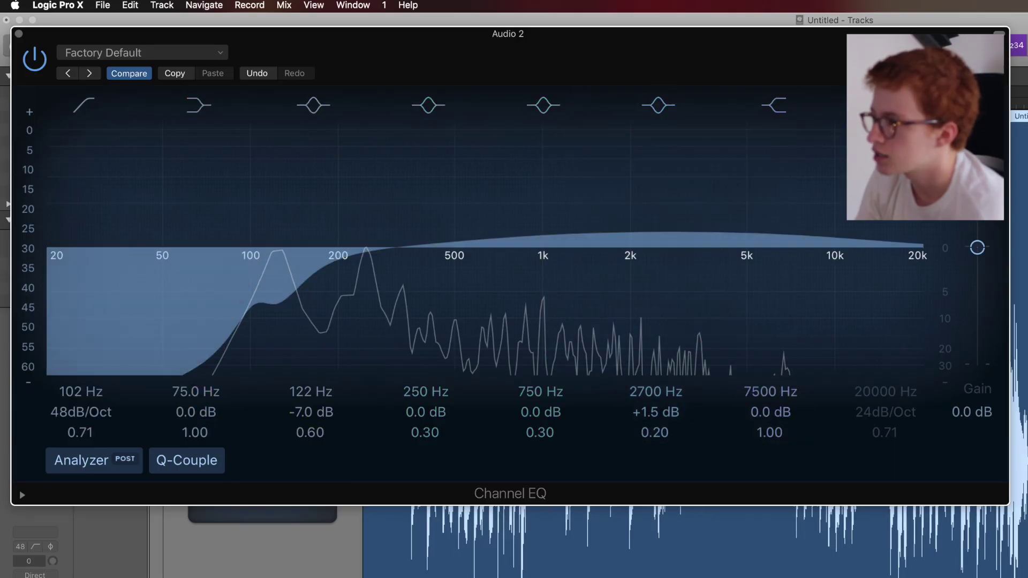
Narrow the 750 Hz EQ band and sweep it through the mid frequencies.
{"action": "scroll", "coordinate": [500, 285], "scroll_direction": "up", "scroll_amount": 10}
{"action": "mouse_move", "coordinate": [505, 247]}
{"action": "left_mouse_down"}
{"action": "mouse_move", "coordinate": [530, 199]}
{"action": "mouse_move", "coordinate": [544, 234]}
{"action": "mouse_move", "coordinate": [746, 258]}
{"action": "mouse_move", "coordinate": [578, 153]}
{"action": "mouse_move", "coordinate": [510, 225]}
{"action": "mouse_move", "coordinate": [516, 199]}
{"action": "mouse_move", "coordinate": [519, 234]}
{"action": "left_mouse_up"}
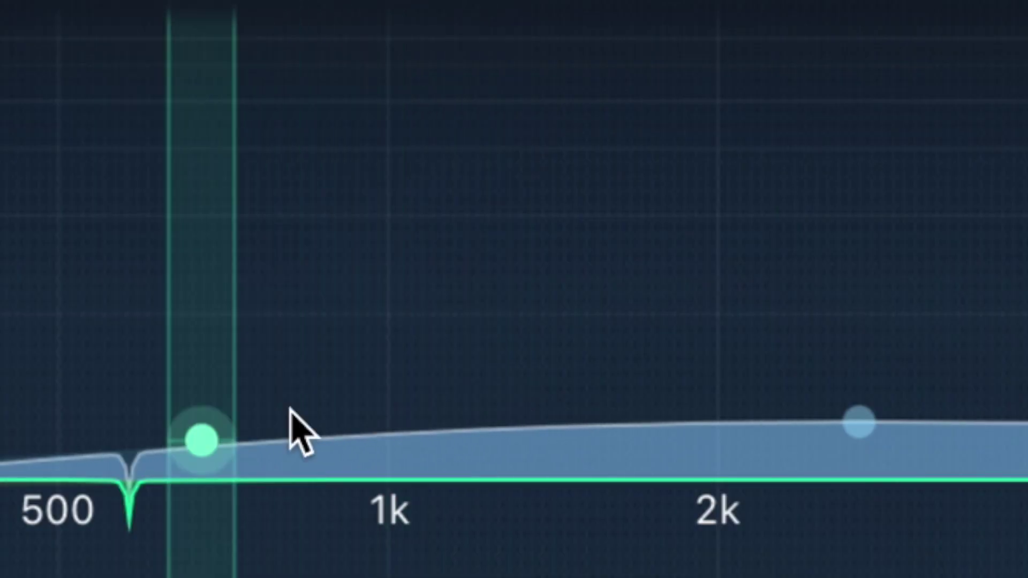
{"action": "left_click_drag", "start_coordinate": [292, 412], "coordinate": [624, 549]}
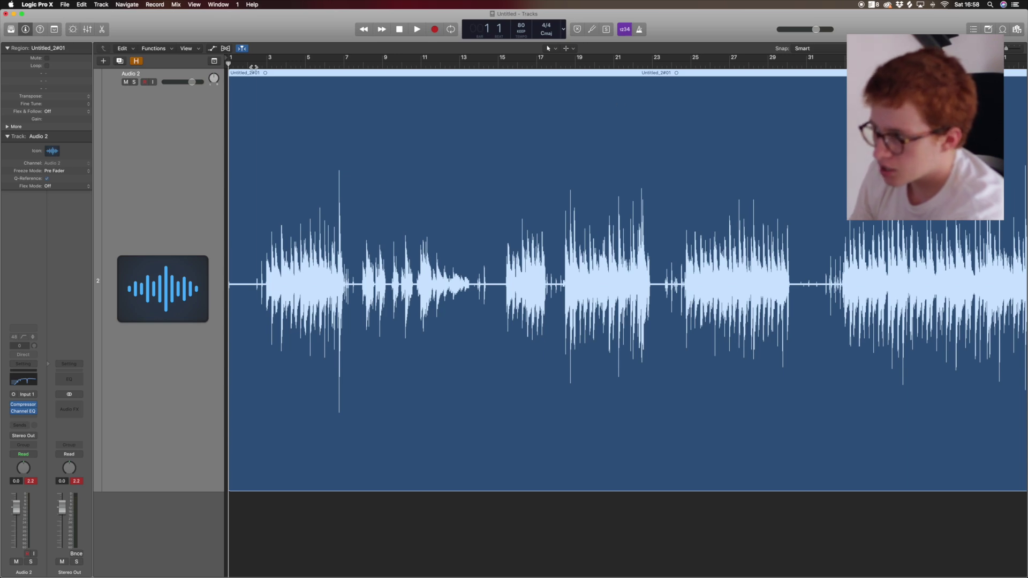
Split the audio region at 31 2 4 1 with the Marquee tool.
{"action": "key", "text": "super+Right"}
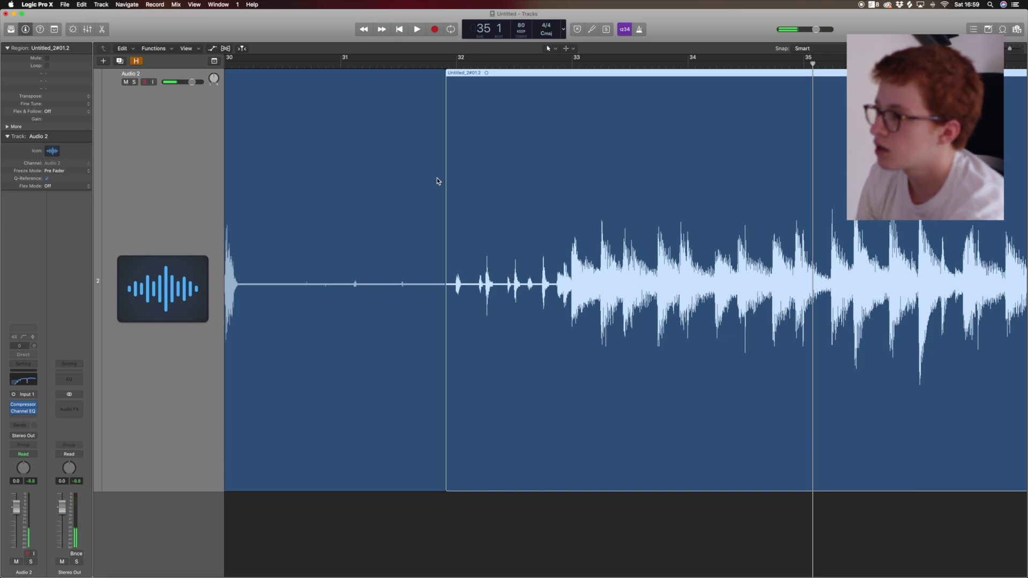
{"action": "left_click", "coordinate": [572, 49]}
{"action": "left_click", "coordinate": [572, 49]}
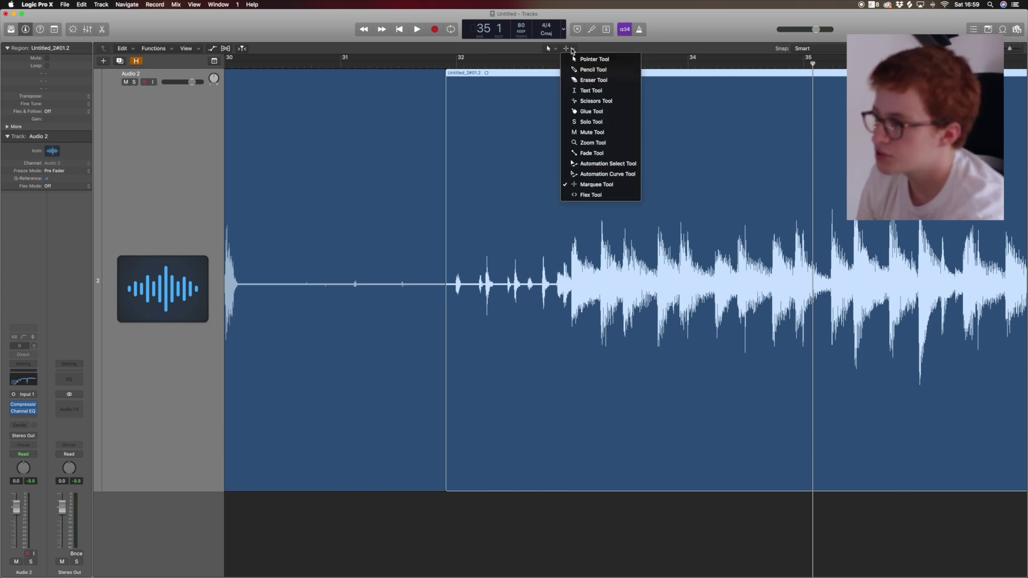
{"action": "left_click", "coordinate": [597, 184]}
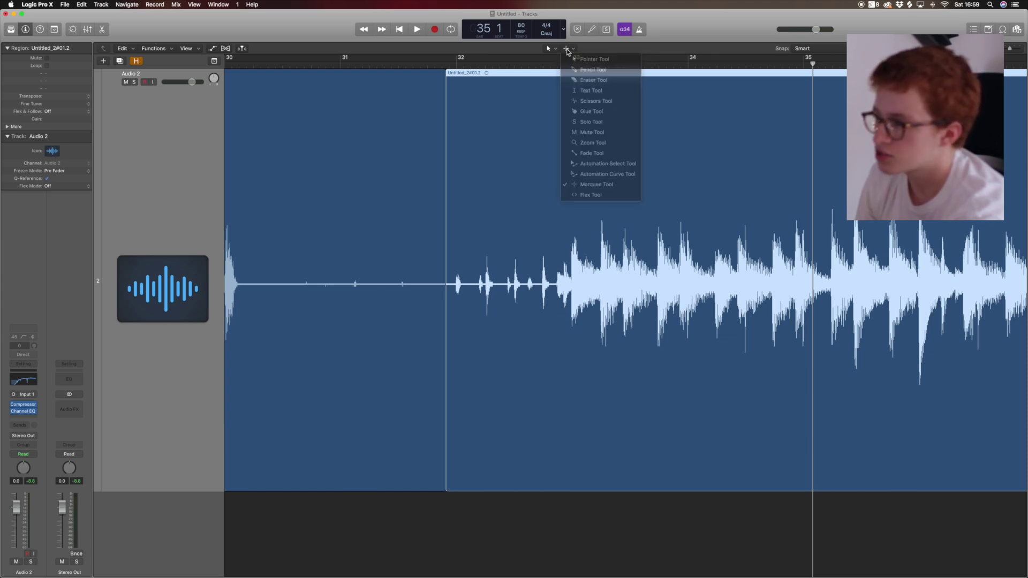
{"action": "left_click", "coordinate": [393, 197]}
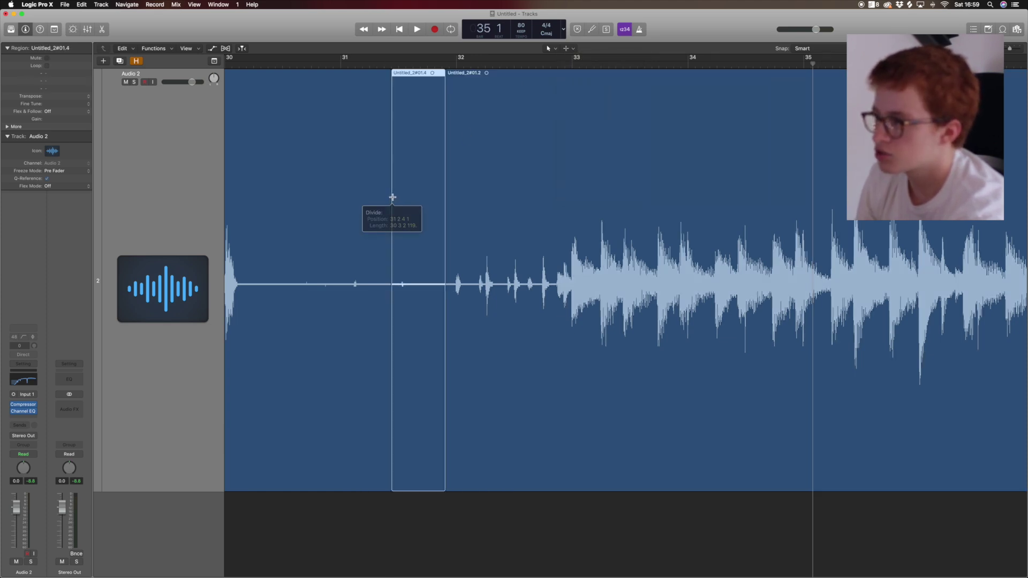
Split the audio region between bar 31 and the previous cut with the Scissors tool.
{"action": "left_click", "coordinate": [575, 50]}
{"action": "left_click", "coordinate": [596, 102]}
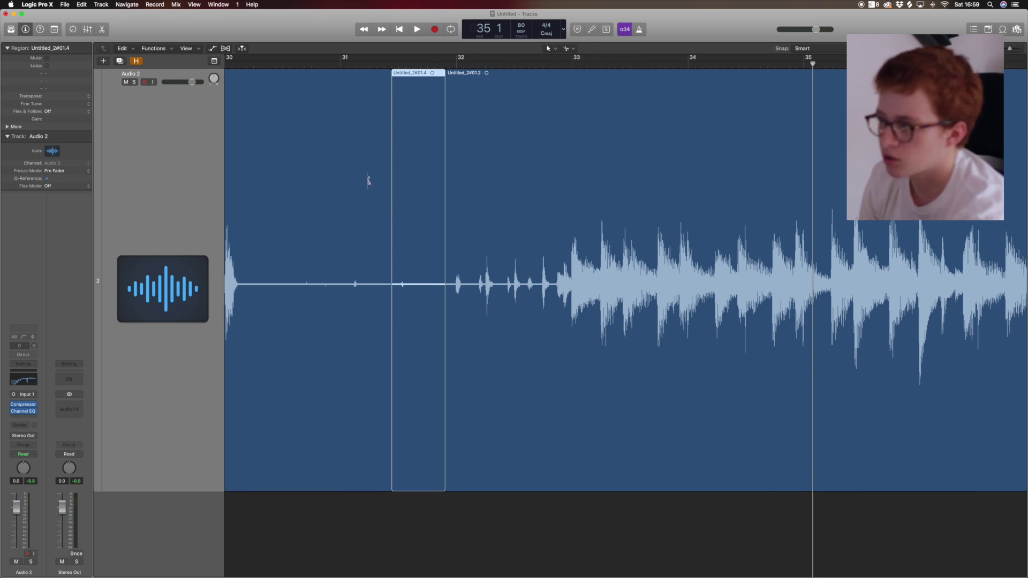
{"action": "left_click", "coordinate": [367, 181]}
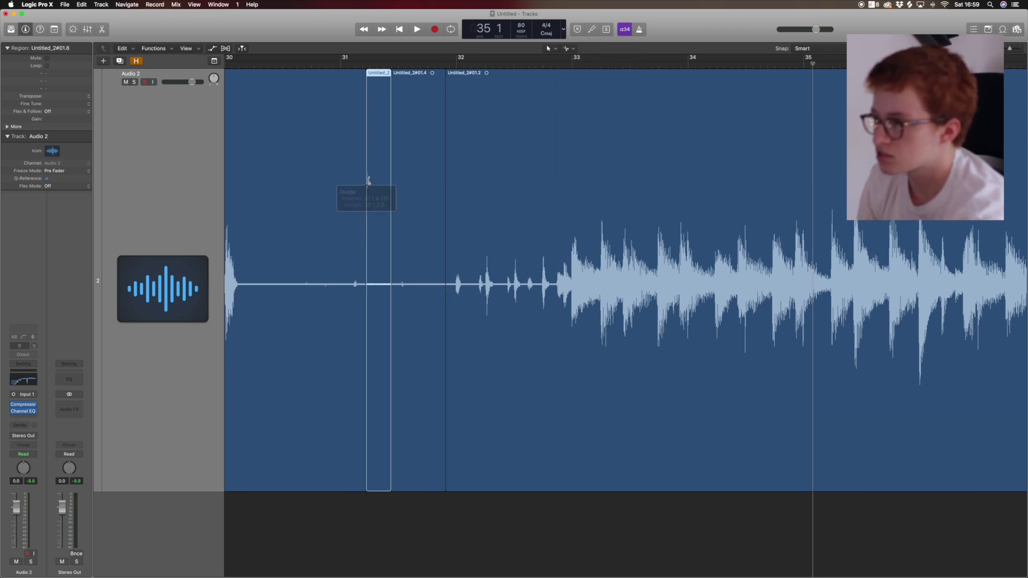
Marquee-select a short stretch around the start of bar 32 and split it off from the neighbouring audio.
{"action": "left_click", "coordinate": [571, 51]}
{"action": "left_click", "coordinate": [596, 185]}
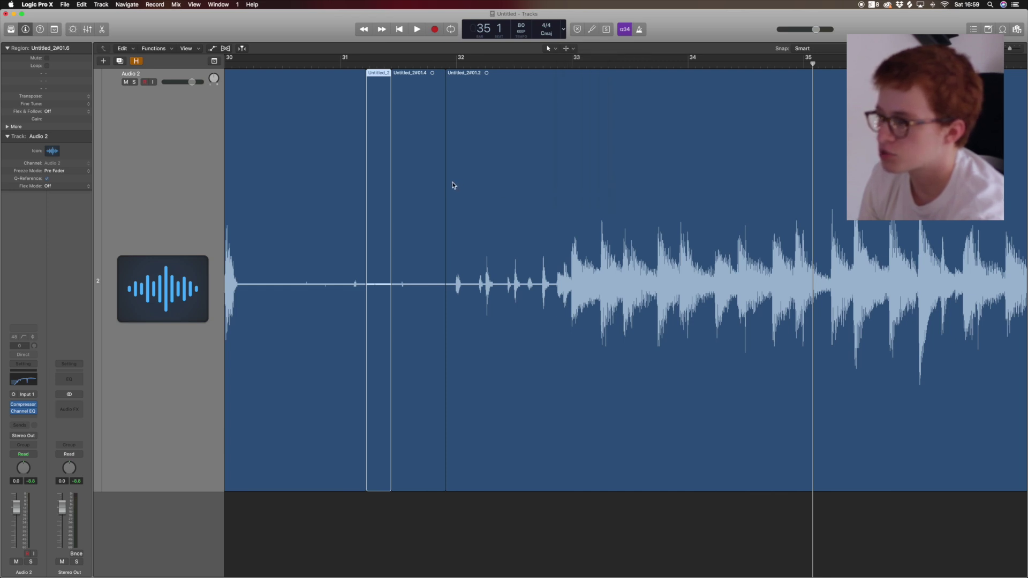
{"action": "mouse_move", "coordinate": [409, 181]}
{"action": "left_mouse_down"}
{"action": "mouse_move", "coordinate": [498, 179]}
{"action": "mouse_move", "coordinate": [466, 180]}
{"action": "left_mouse_up"}
{"action": "left_click", "coordinate": [443, 115]}
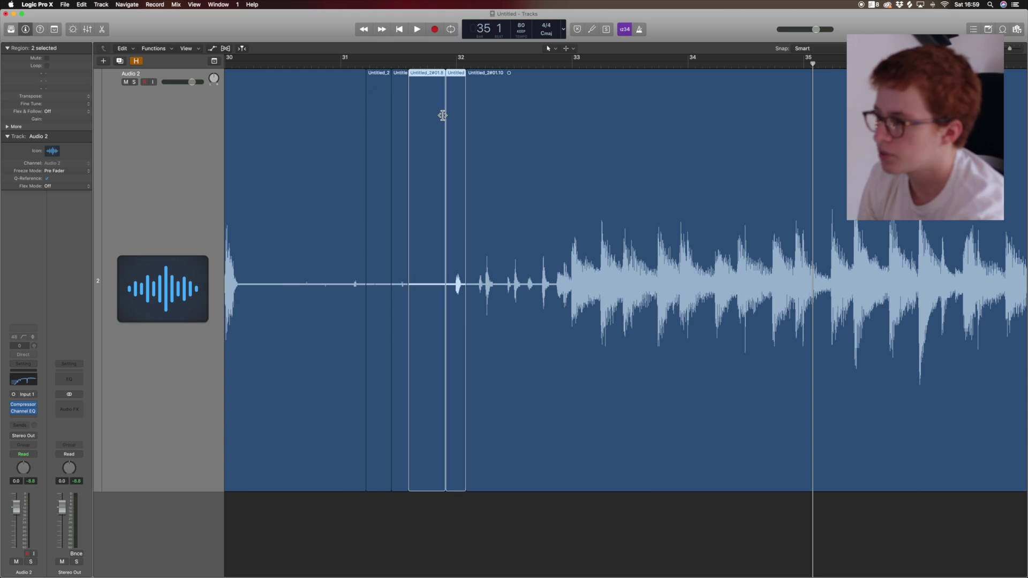
Undo the region splits around bars 31 and 32.
{"action": "key", "text": "super+z"}
{"action": "key", "text": "super+z"}
{"action": "key", "text": "super+z"}
{"action": "key", "text": "super+z"}
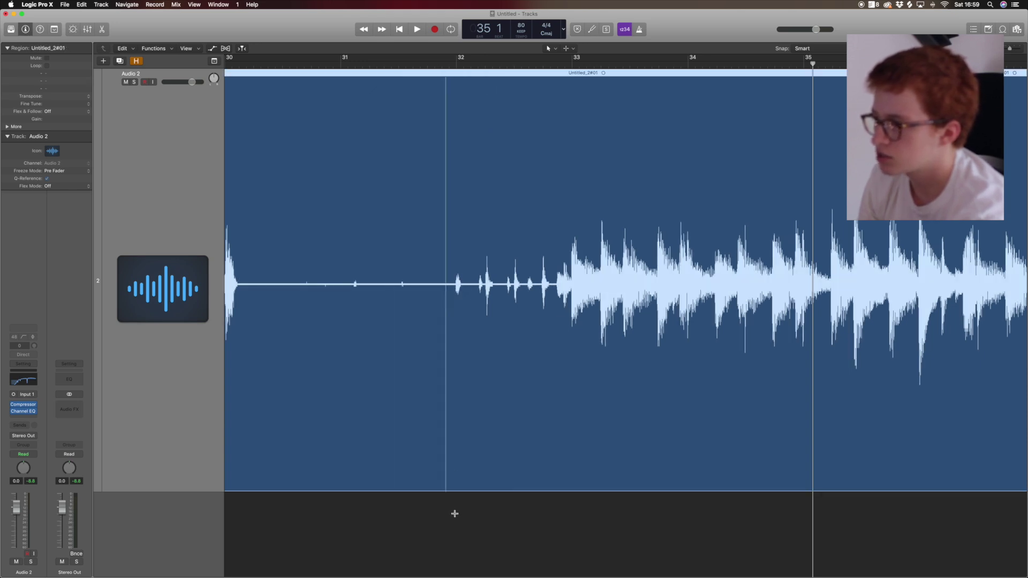
Split the audio region just before bar 32 and delete the part in front of the cut.
{"action": "left_click", "coordinate": [451, 172]}
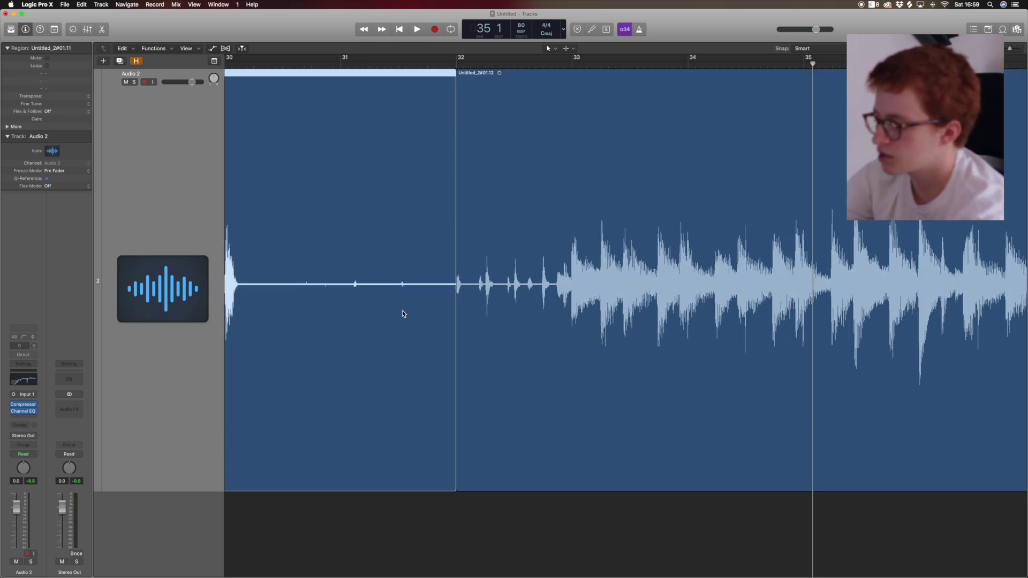
{"action": "key", "text": "Delete"}
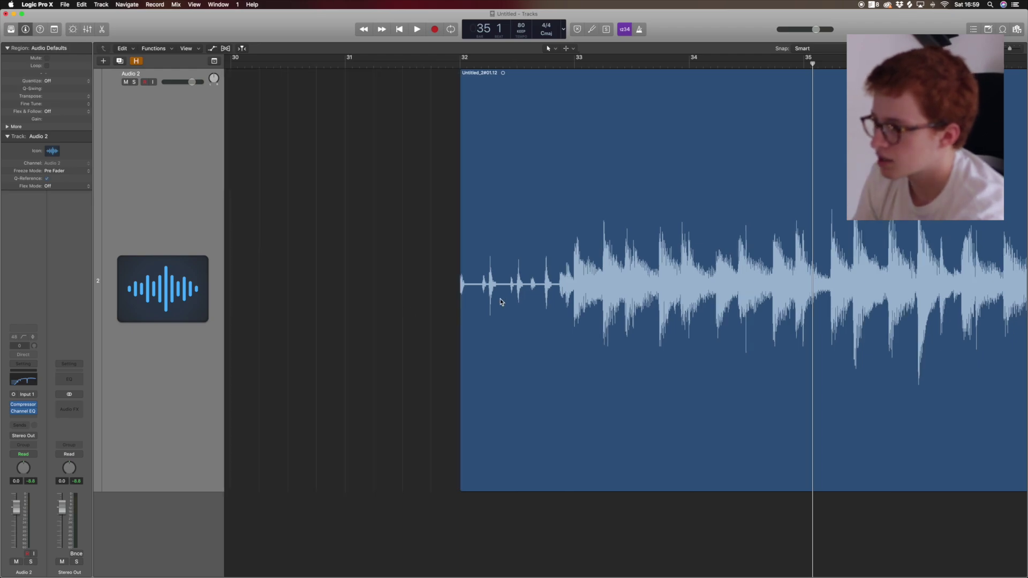
{"action": "key", "text": "z"}
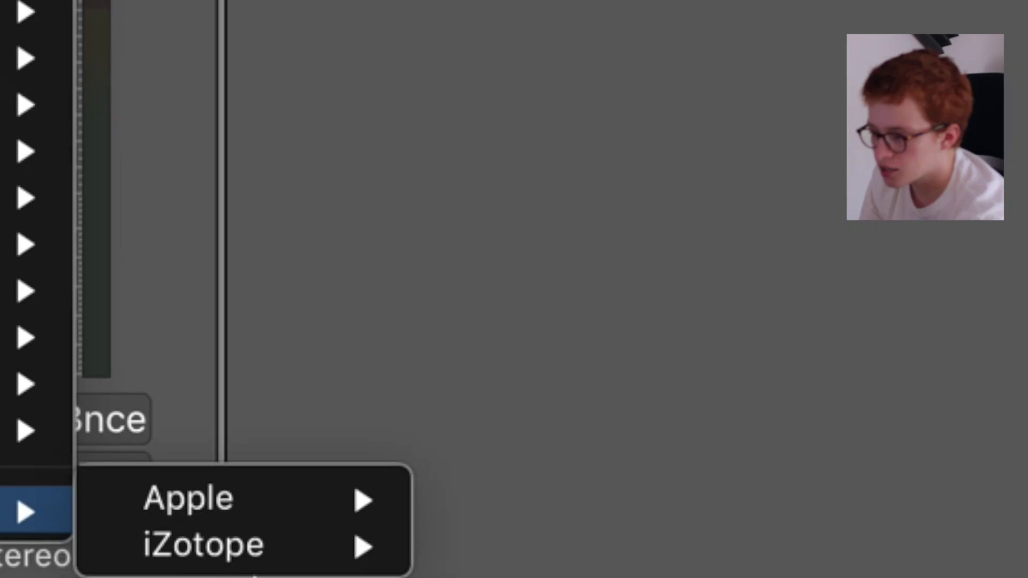
Insert the iZotope RX 7 De-click plug-in after the Channel EQ on Audio 2.
{"action": "mouse_move", "coordinate": [302, 567]}
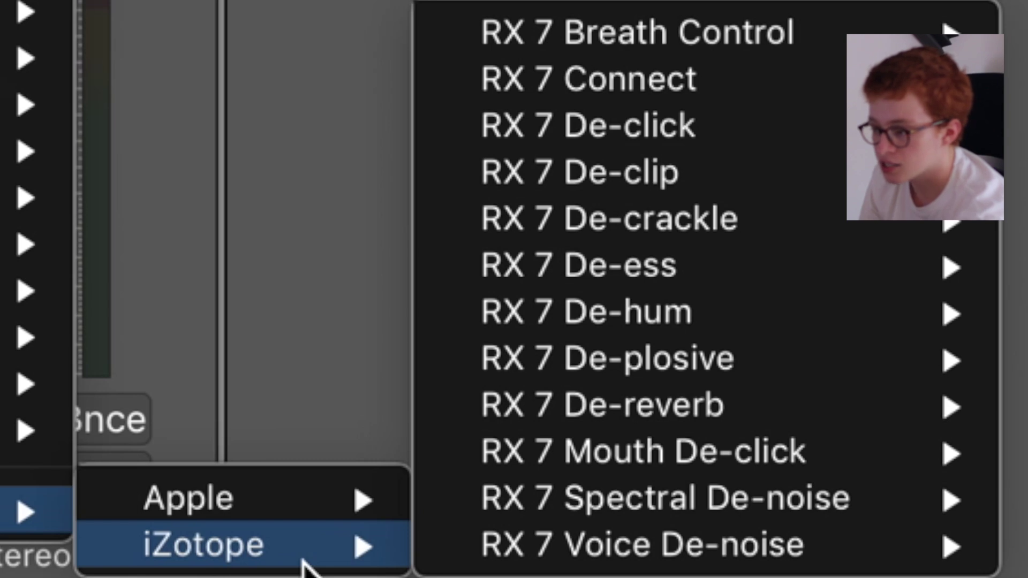
{"action": "mouse_move", "coordinate": [728, 495]}
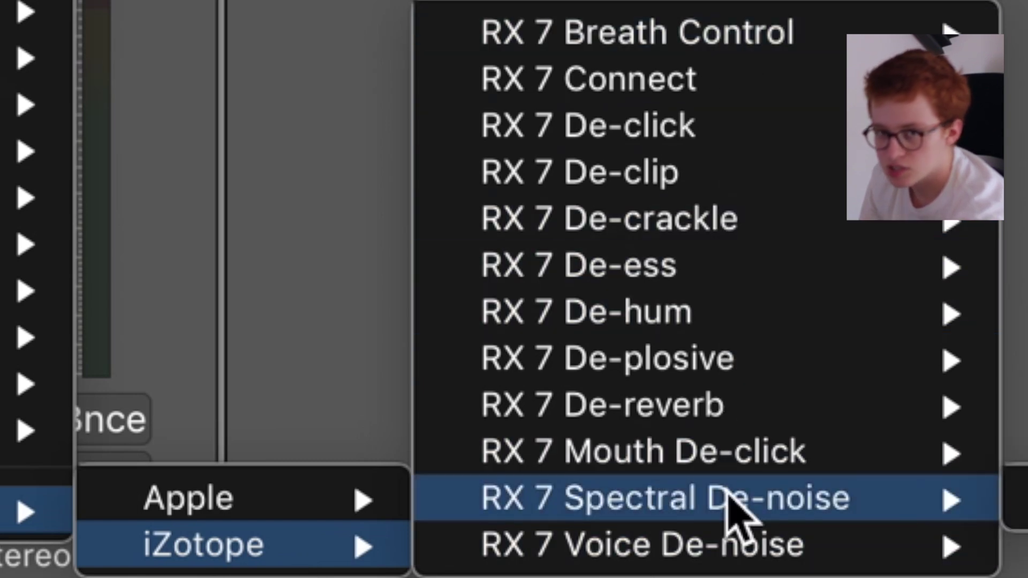
{"action": "mouse_move", "coordinate": [730, 225]}
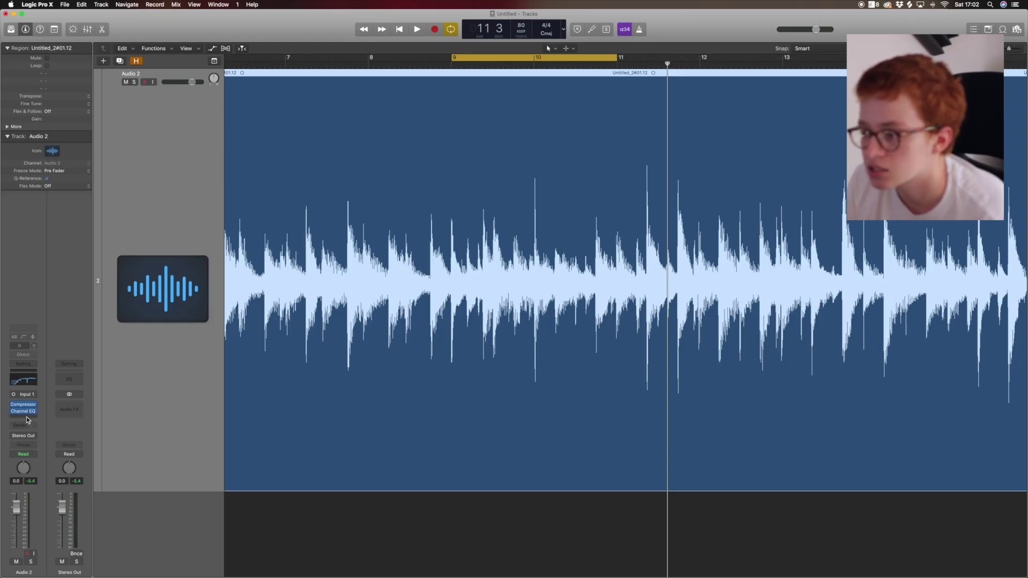
{"action": "left_click", "coordinate": [28, 421]}
{"action": "left_click", "coordinate": [406, 478]}
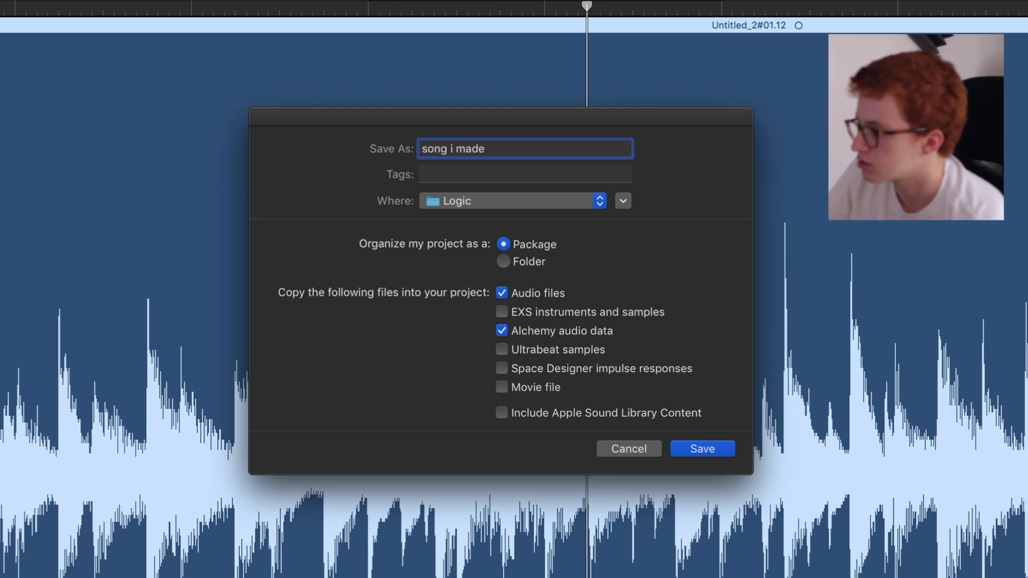
Save the project as "song i made" in the Logic folder, organized as a package with audio files included.
{"action": "key", "text": "Return"}
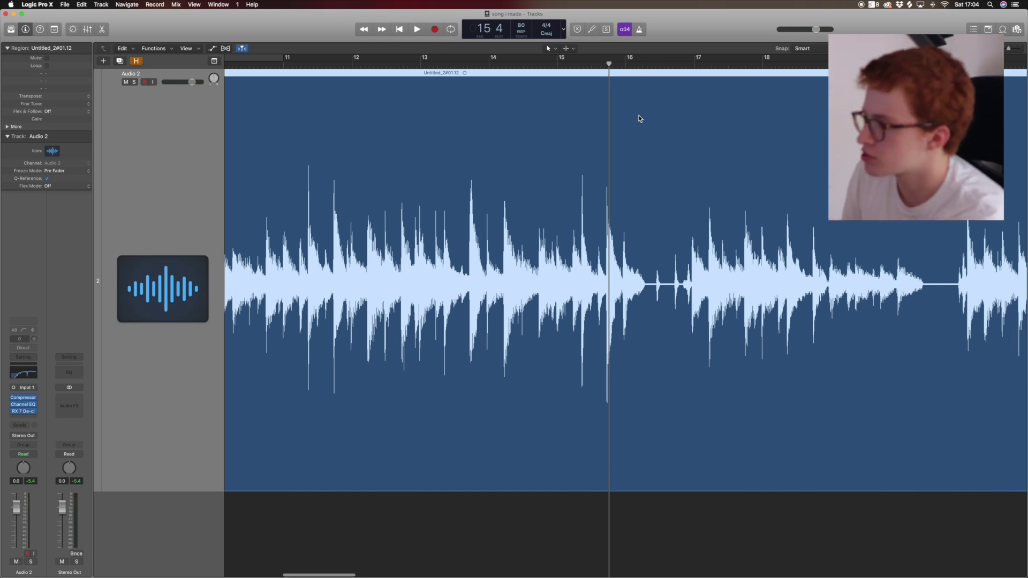
Move the audio region starting at bar 21 back so it overlaps the end of the region near bar 14, and crossfade the join.
{"action": "scroll", "coordinate": [638, 172], "scroll_direction": "right", "scroll_amount": 5}
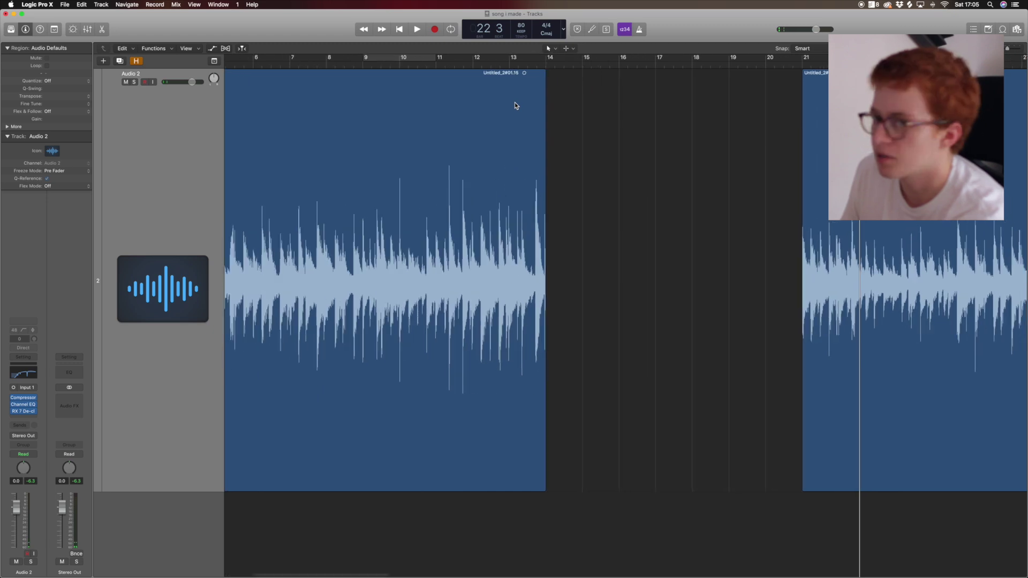
{"action": "left_click_drag", "start_coordinate": [844, 195], "coordinate": [602, 195]}
{"action": "key", "text": "super+Right"}
{"action": "key", "text": "super+Right"}
{"action": "key", "text": "super+Right"}
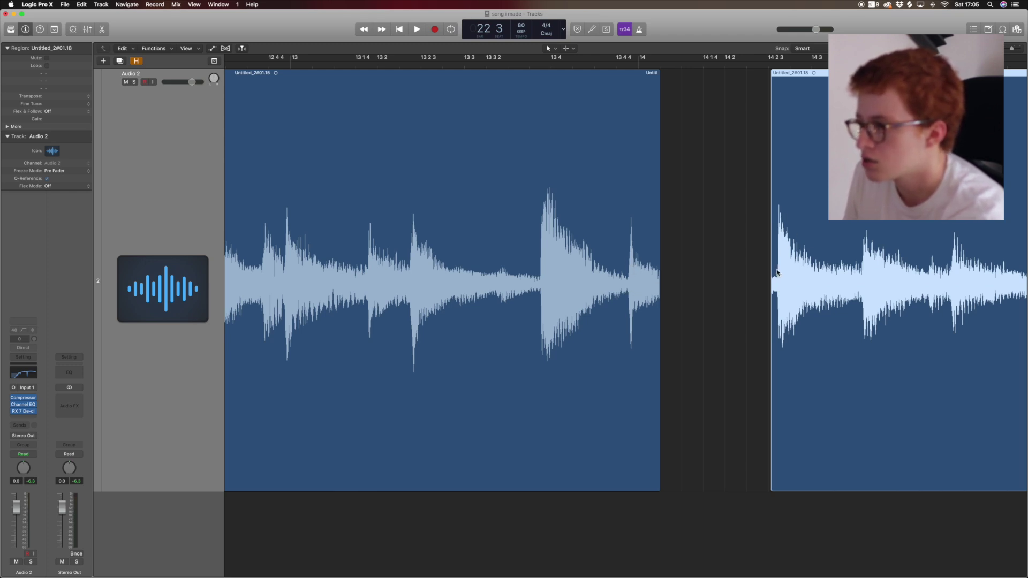
{"action": "left_click_drag", "start_coordinate": [801, 283], "coordinate": [667, 289]}
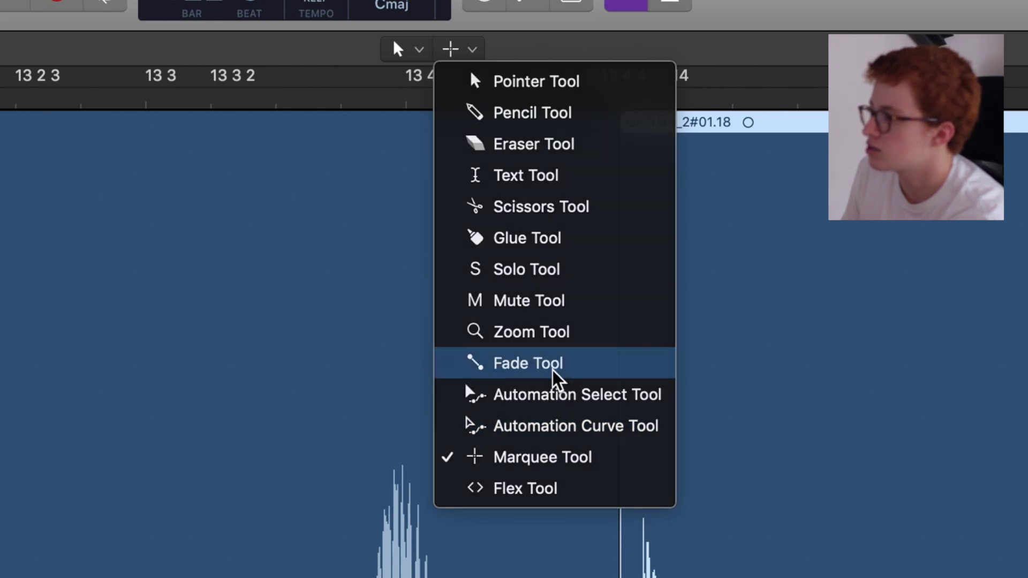
{"action": "left_click", "coordinate": [553, 369]}
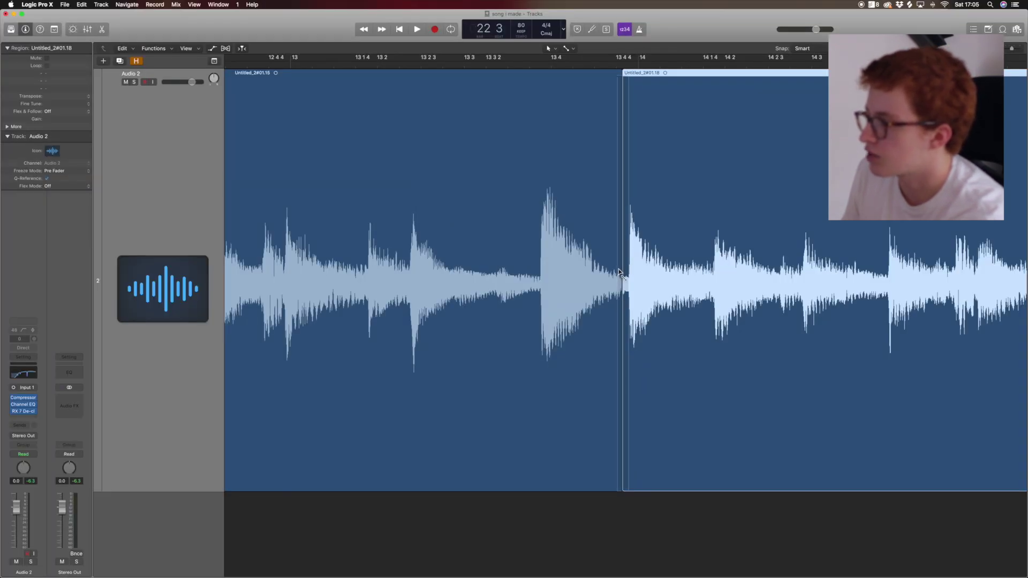
{"action": "left_click_drag", "start_coordinate": [620, 273], "coordinate": [619, 274]}
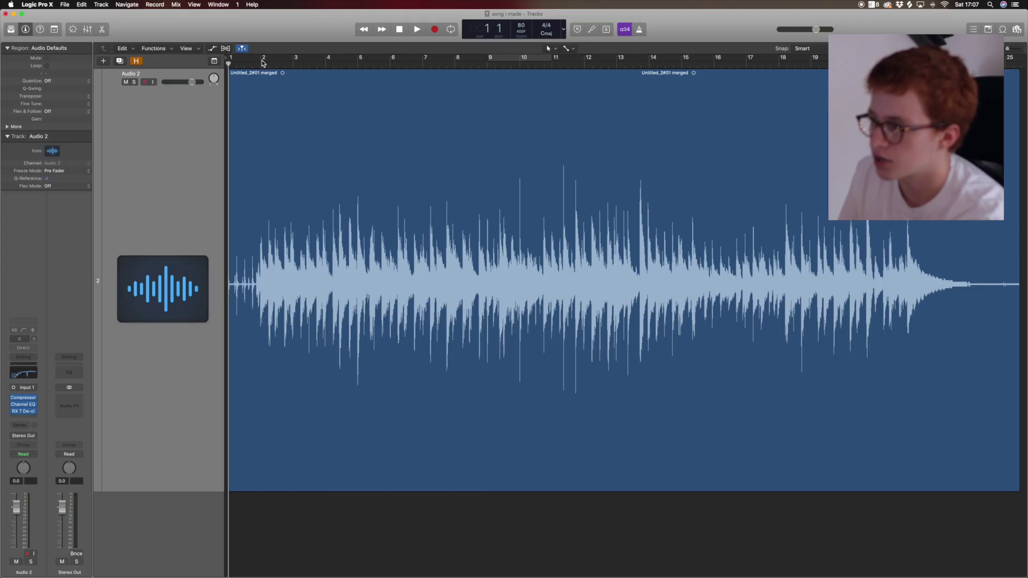
Set a cycle range from bar 2 to bar 6 and add a send to Bus 1 on the Audio 2 channel.
{"action": "mouse_move", "coordinate": [263, 61]}
{"action": "left_mouse_down"}
{"action": "mouse_move", "coordinate": [328, 63]}
{"action": "mouse_move", "coordinate": [264, 67]}
{"action": "left_mouse_up"}
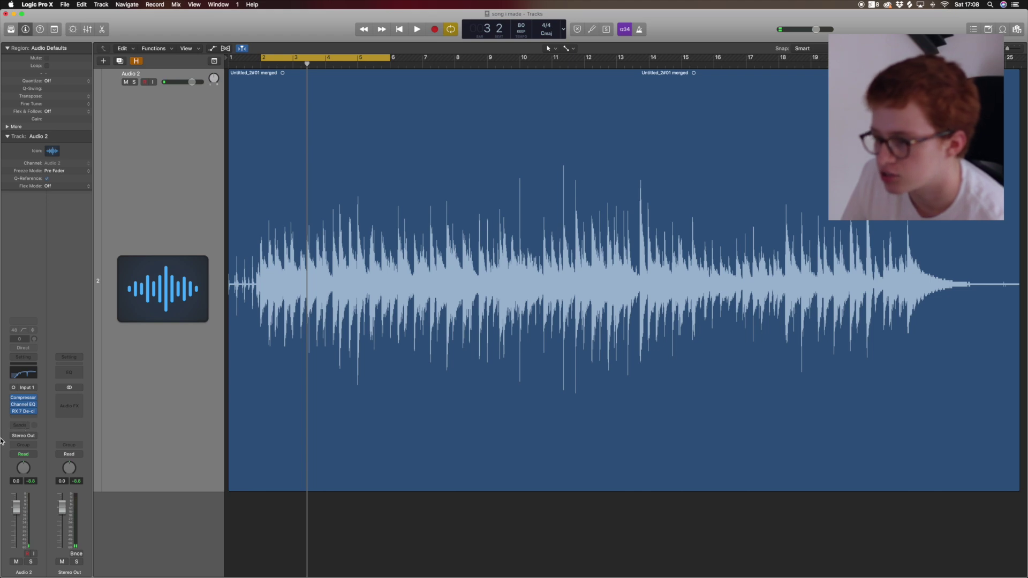
{"action": "left_click", "coordinate": [23, 427]}
{"action": "mouse_move", "coordinate": [41, 440]}
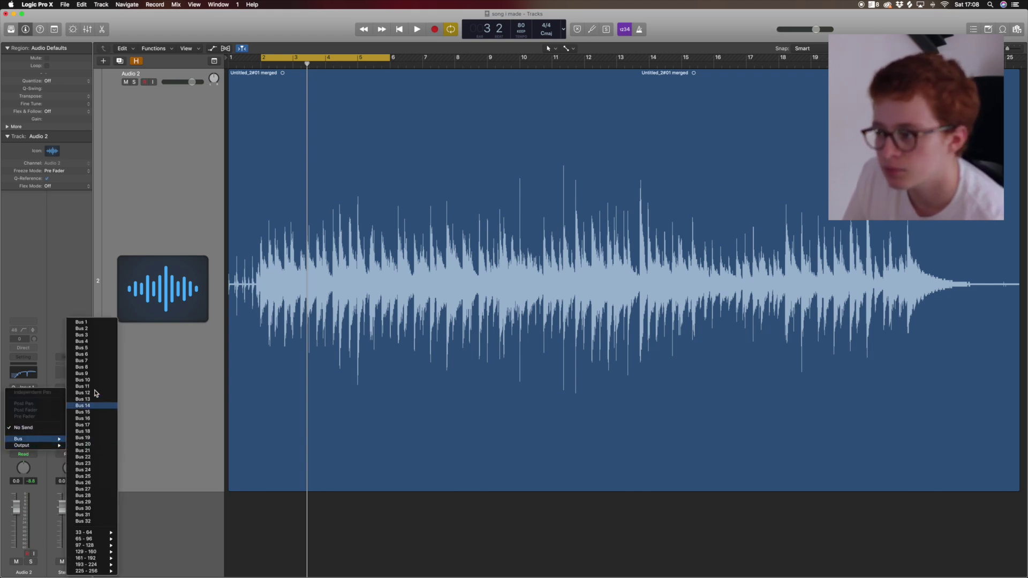
{"action": "left_click", "coordinate": [81, 321]}
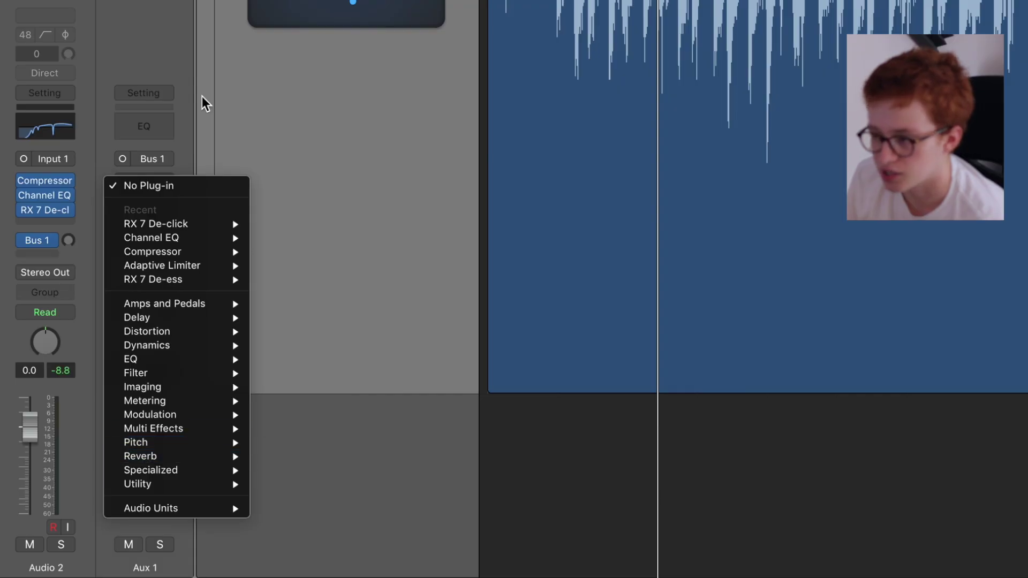
Insert a Mono->Stereo Space Designer reverb on the Aux 1 channel.
{"action": "left_click", "coordinate": [189, 95]}
{"action": "left_click", "coordinate": [140, 180]}
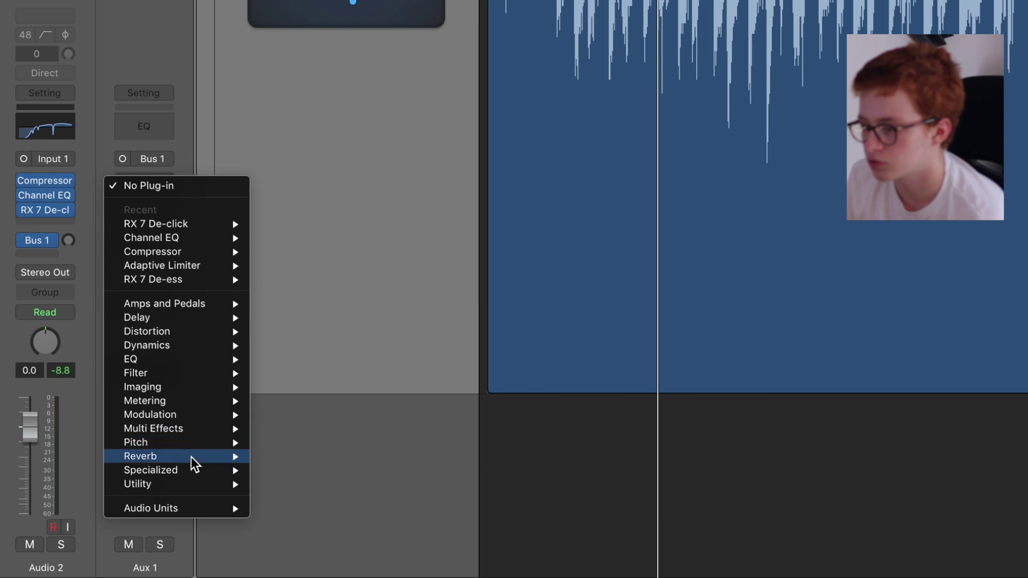
{"action": "mouse_move", "coordinate": [199, 458]}
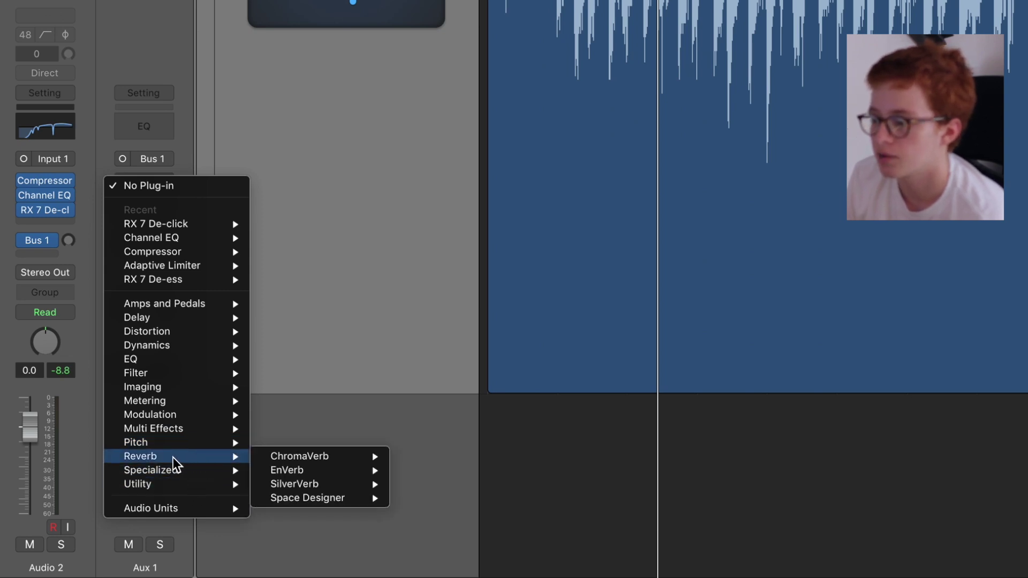
{"action": "mouse_move", "coordinate": [317, 503]}
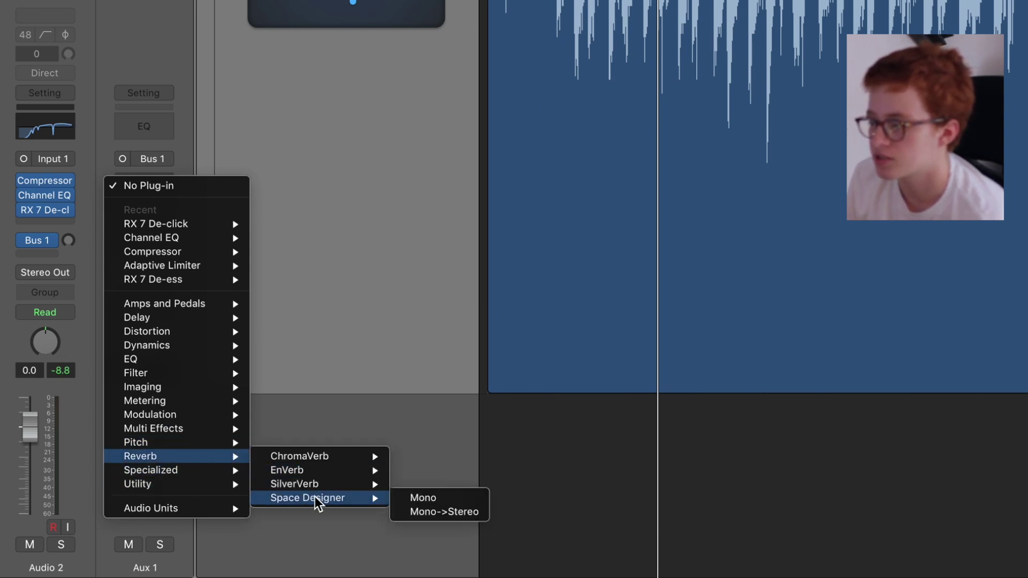
{"action": "left_click", "coordinate": [437, 515]}
Load a Large Spaces preset in the Space Designer on Aux 1.
{"action": "left_click", "coordinate": [89, 33]}
{"action": "mouse_move", "coordinate": [119, 188]}
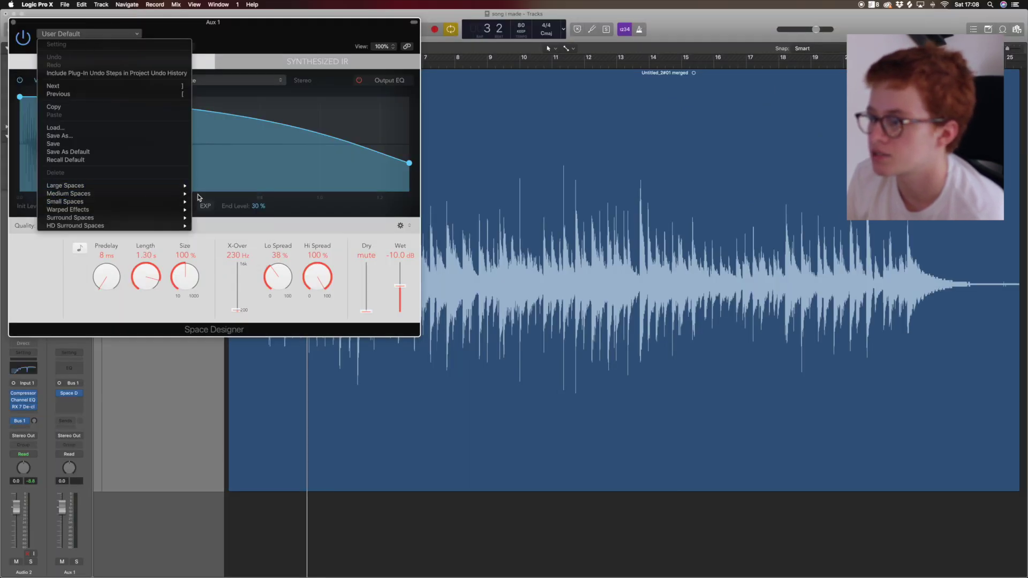
{"action": "mouse_move", "coordinate": [222, 203]}
{"action": "left_click", "coordinate": [509, 377]}
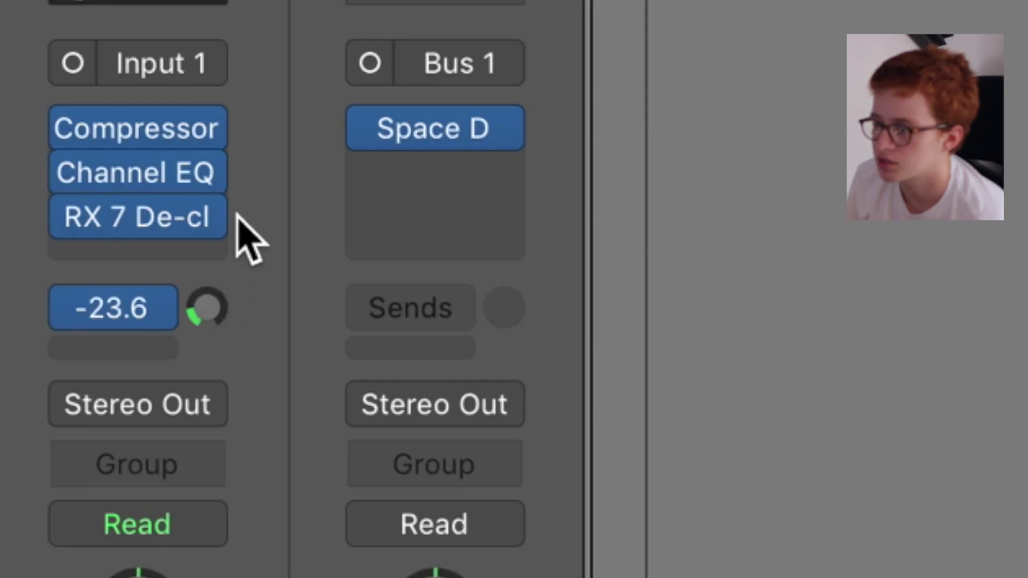
Raise Audio 2's send level to Bus 1 and add a second send to Bus 2.
{"action": "left_click_drag", "start_coordinate": [239, 220], "coordinate": [290, 3]}
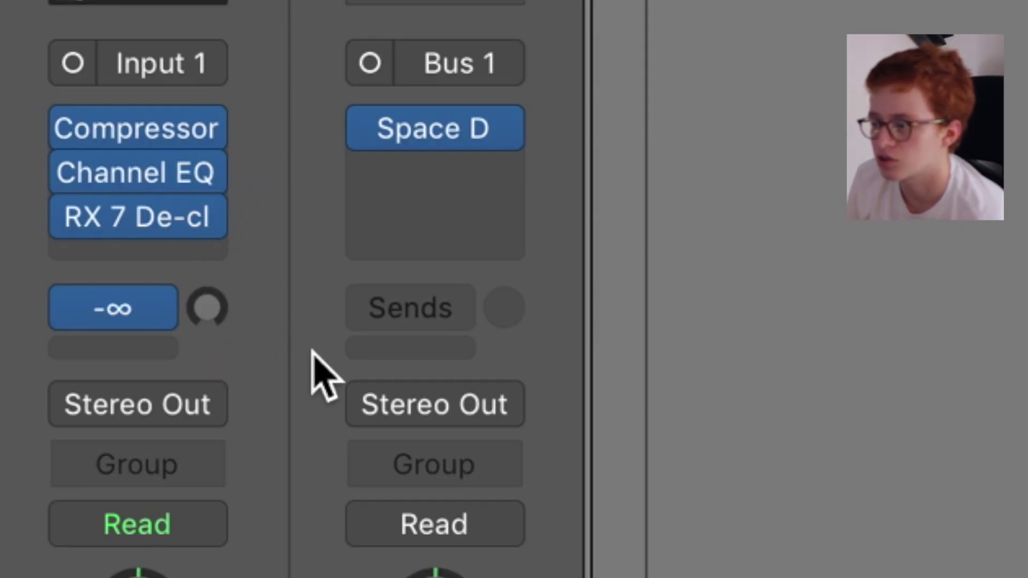
{"action": "mouse_move", "coordinate": [437, 128]}
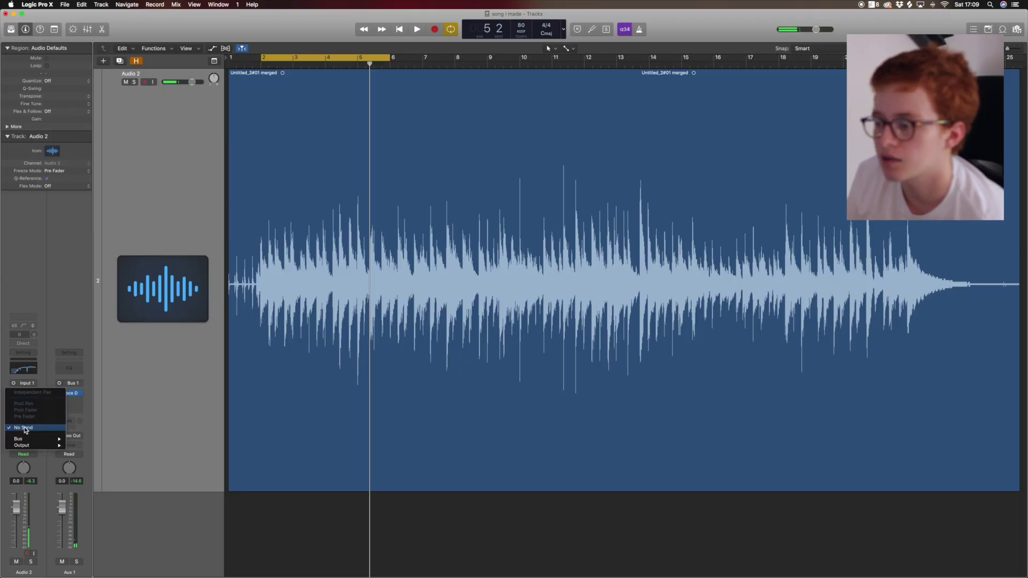
{"action": "mouse_move", "coordinate": [46, 442]}
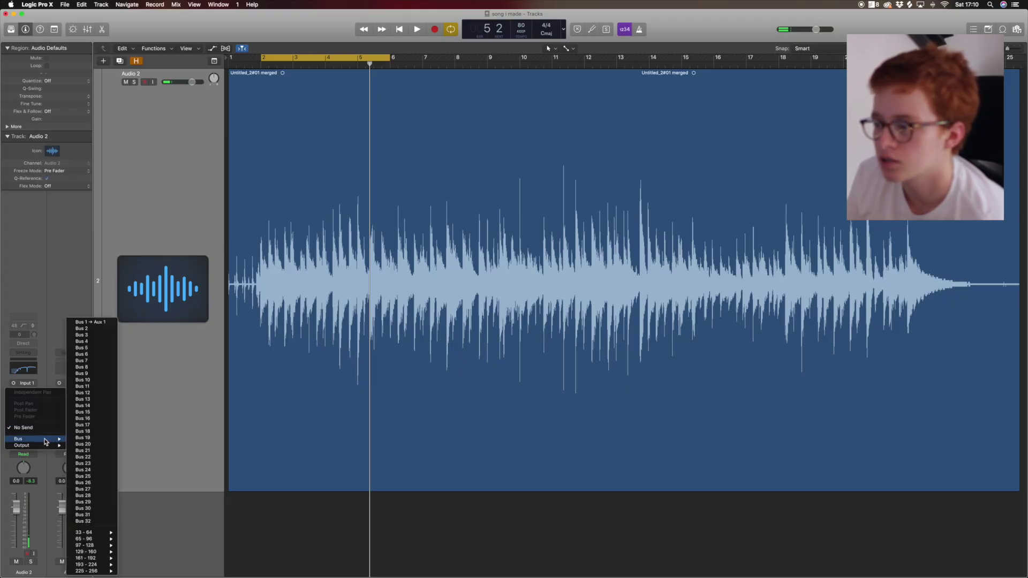
{"action": "left_click", "coordinate": [103, 329]}
{"action": "left_click", "coordinate": [22, 415]}
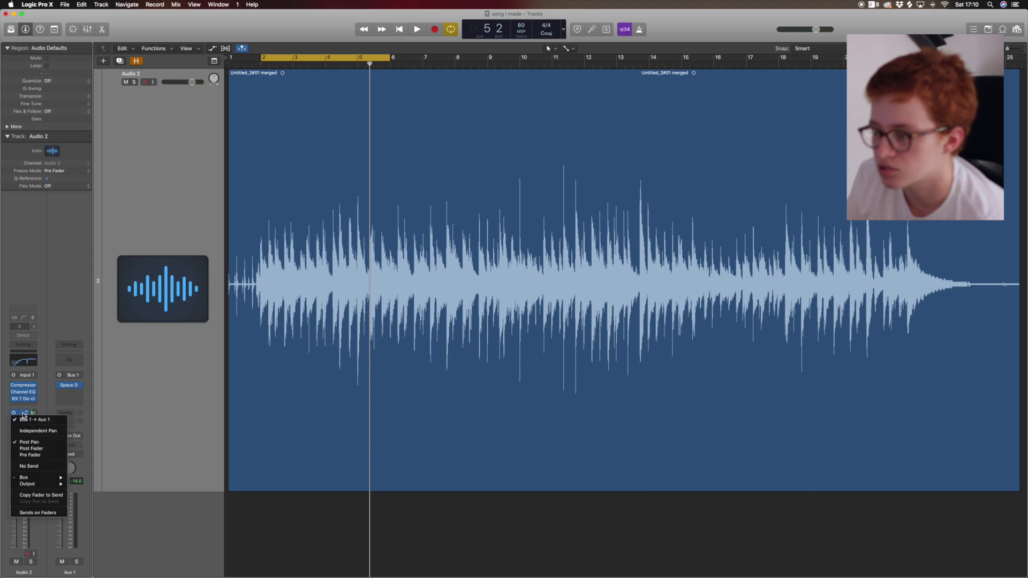
{"action": "left_click", "coordinate": [36, 419]}
{"action": "left_click", "coordinate": [22, 415]}
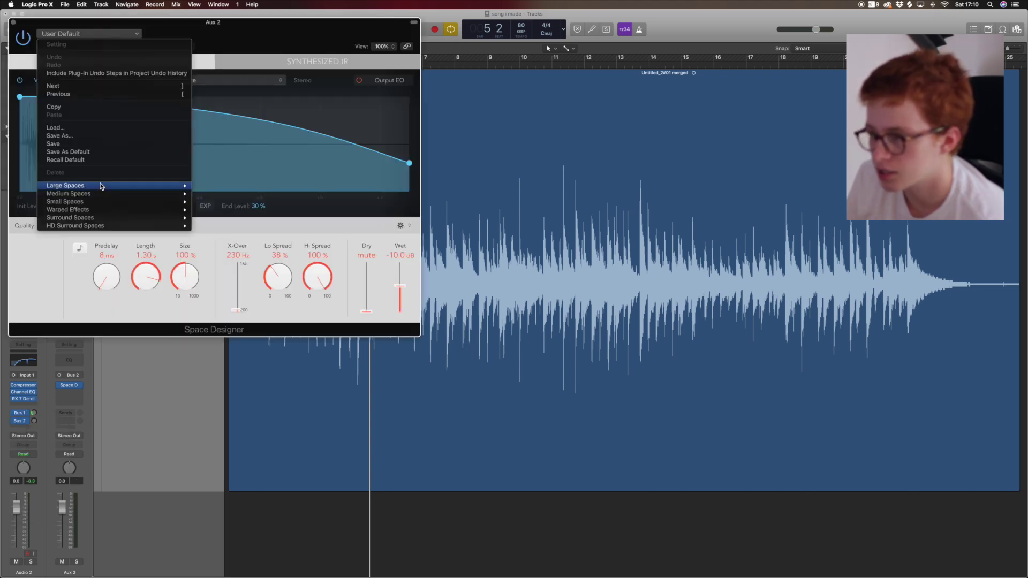
Load the 1.3s Soft Plate preset from the medium plate reverbs in the Space Designer on Aux 2.
{"action": "mouse_move", "coordinate": [98, 197]}
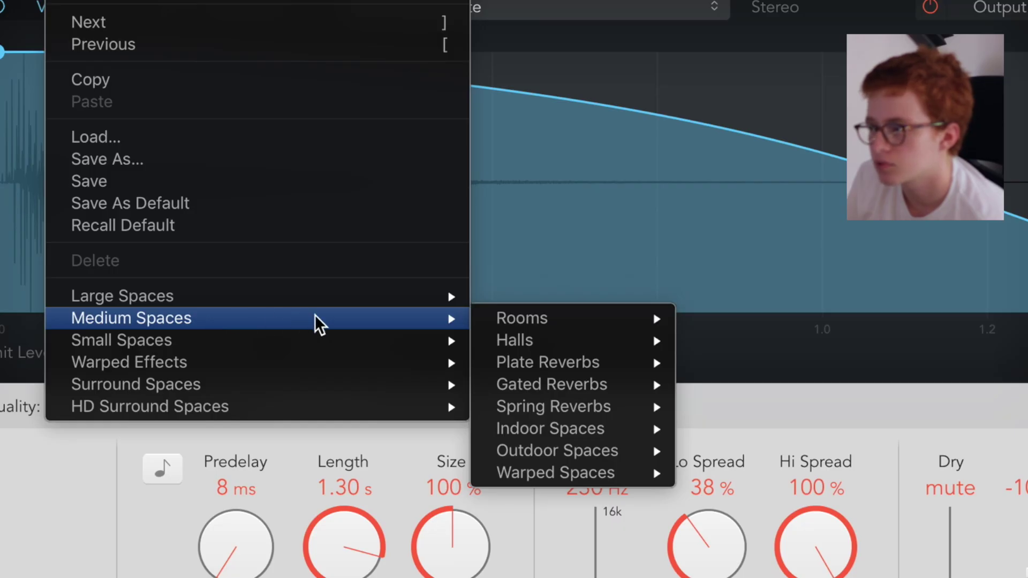
{"action": "mouse_move", "coordinate": [571, 340]}
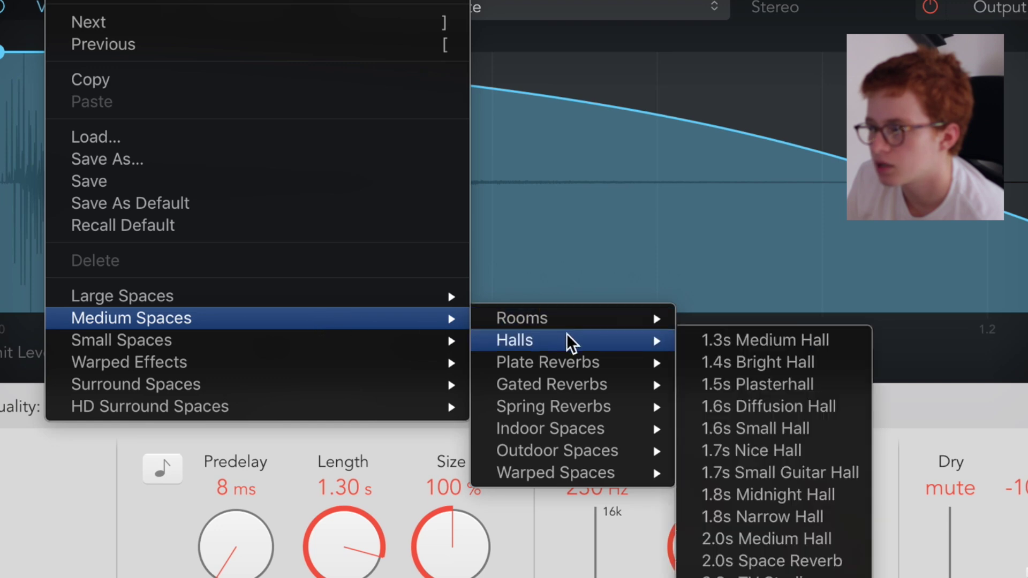
{"action": "mouse_move", "coordinate": [575, 370]}
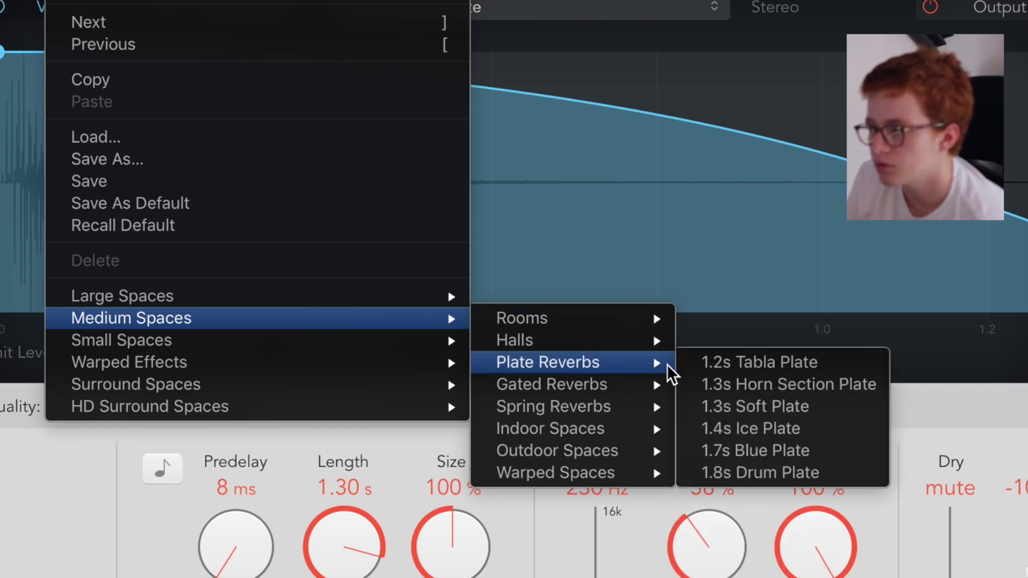
{"action": "left_click", "coordinate": [780, 408]}
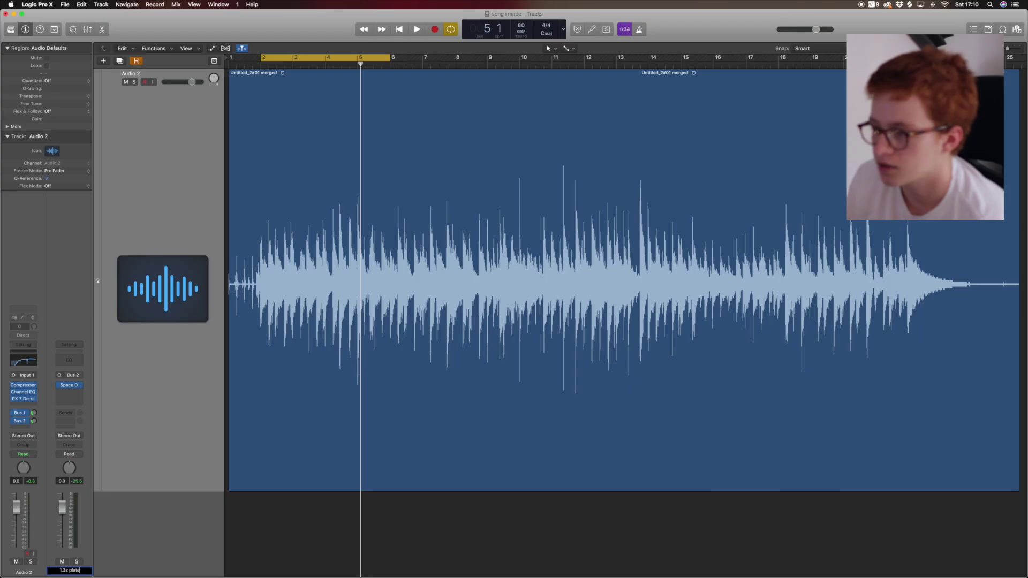
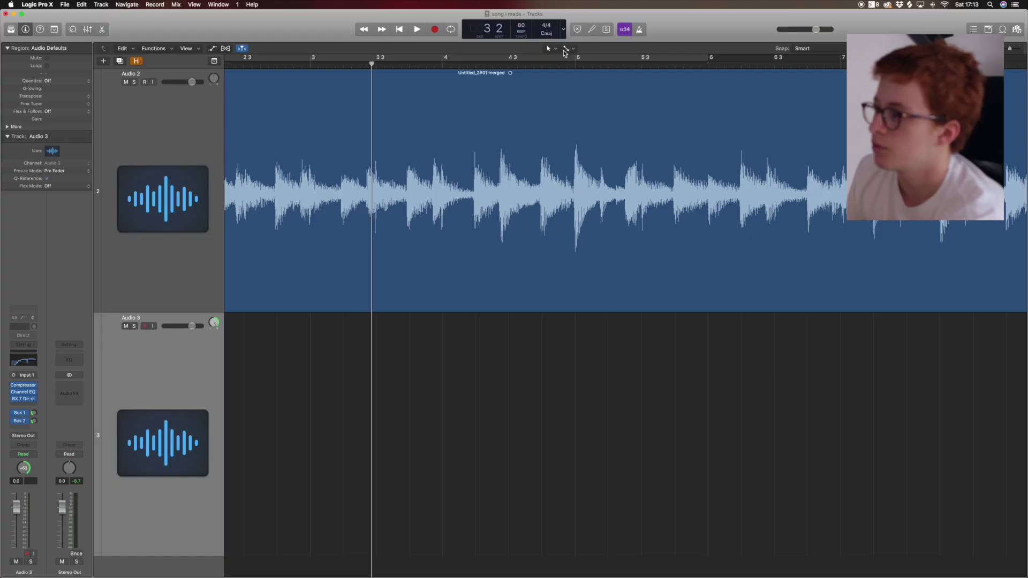
Set the secondary tool to the Marquee Tool and play the Audio 2 track from bar 6.
{"action": "left_click", "coordinate": [570, 48]}
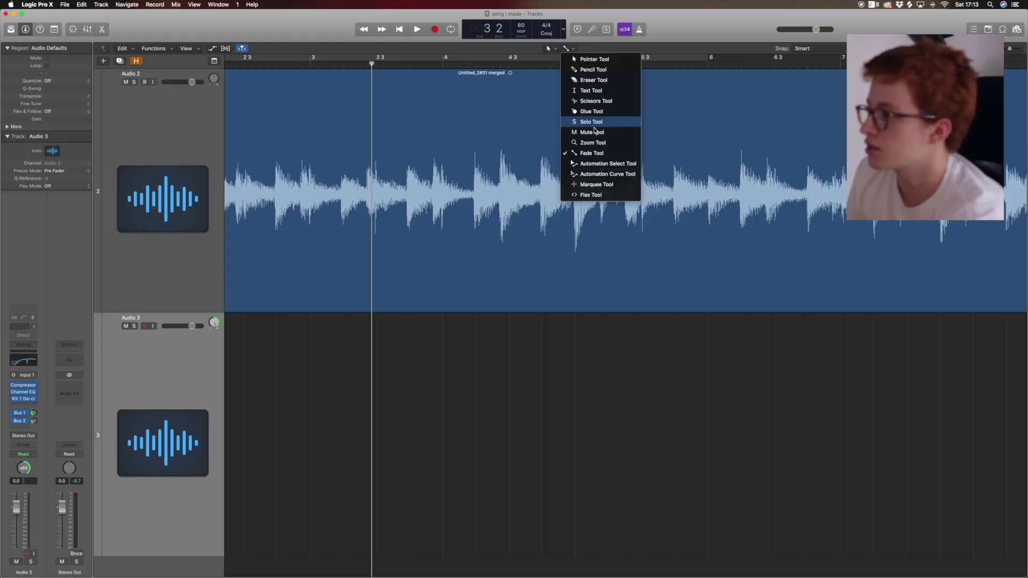
{"action": "left_click", "coordinate": [596, 192]}
{"action": "key", "text": "super+Left"}
{"action": "key", "text": "super+Left"}
{"action": "key", "text": "super+Left"}
{"action": "left_click", "coordinate": [453, 63]}
{"action": "key", "text": "space"}
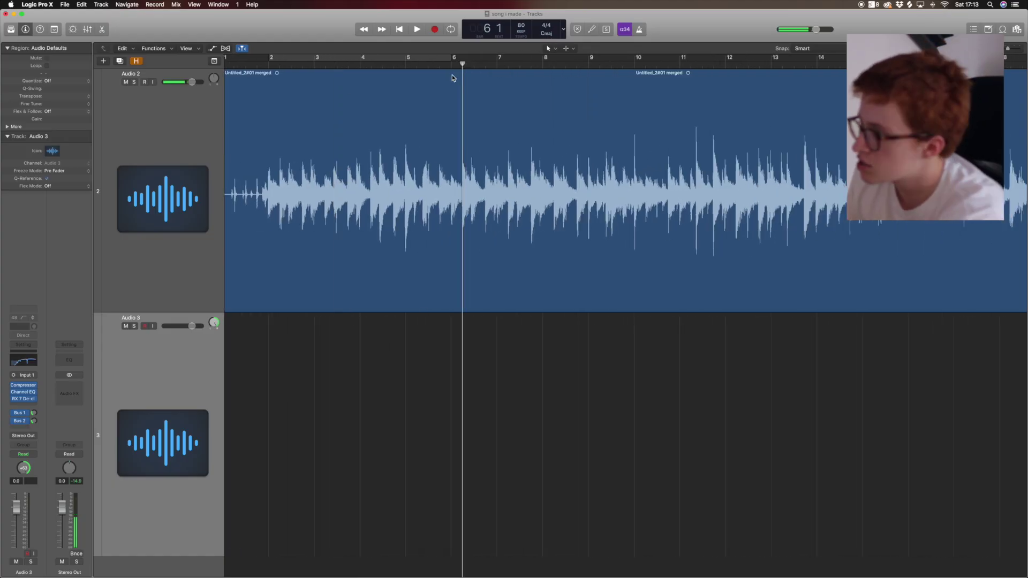
Copy the Audio 2 material from bar 6 to bar 10 onto Audio 3, starting at bar 2, and start playback.
{"action": "left_click_drag", "start_coordinate": [464, 74], "coordinate": [633, 316]}
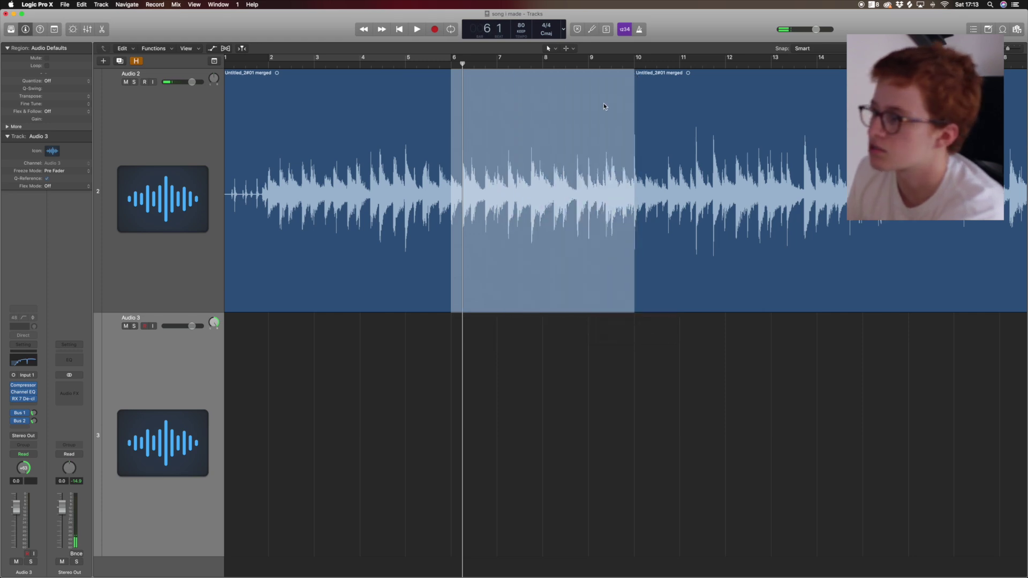
{"action": "left_click", "coordinate": [580, 142]}
{"action": "left_click_drag", "start_coordinate": [580, 142], "coordinate": [399, 397]}
{"action": "left_click", "coordinate": [542, 361]}
{"action": "key", "text": "space"}
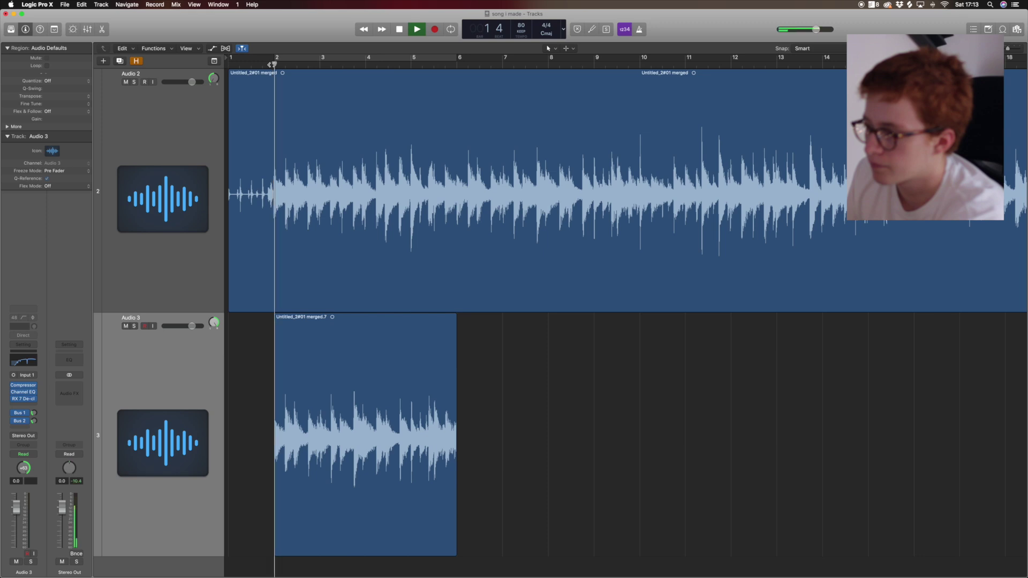
Play the copied region on Audio 3 and set the secondary tool to the Fade Tool.
{"action": "mouse_move", "coordinate": [277, 535]}
{"action": "left_mouse_down"}
{"action": "mouse_move", "coordinate": [230, 535]}
{"action": "mouse_move", "coordinate": [273, 534]}
{"action": "left_mouse_up"}
{"action": "key", "text": "space"}
{"action": "key", "text": "z"}
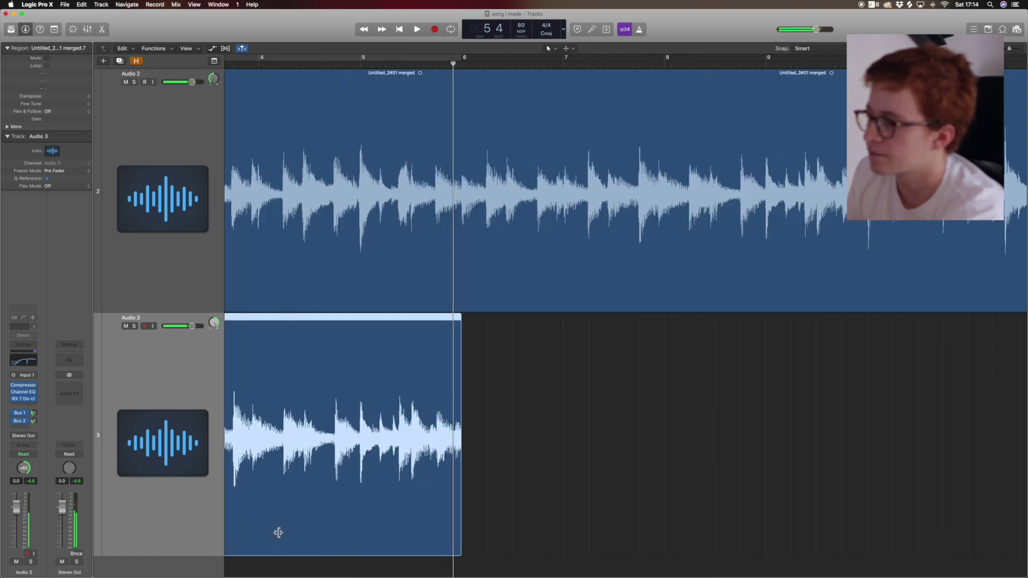
{"action": "scroll", "coordinate": [293, 528], "scroll_direction": "left", "scroll_amount": 5}
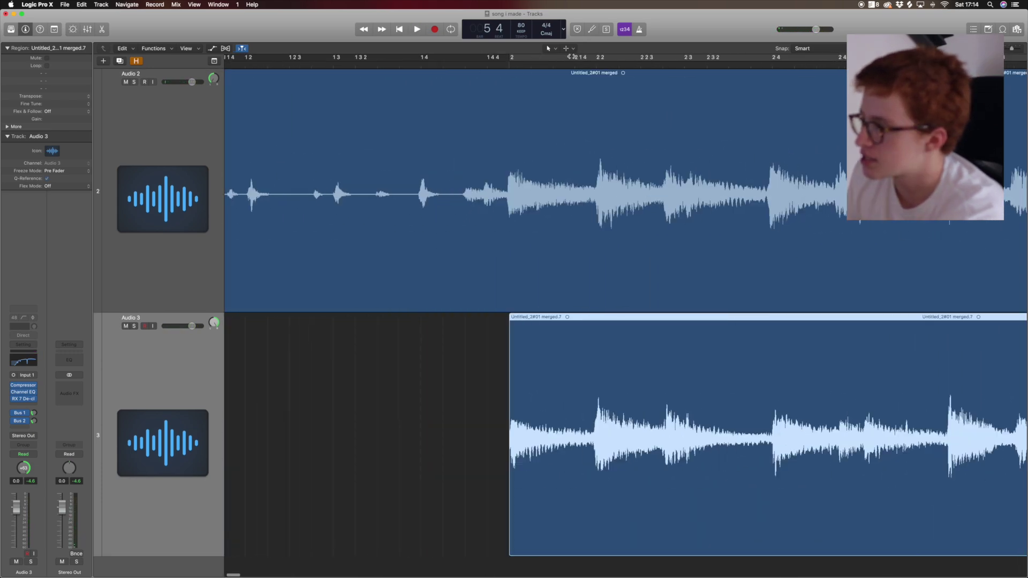
{"action": "left_click", "coordinate": [569, 48]}
{"action": "left_click", "coordinate": [592, 153]}
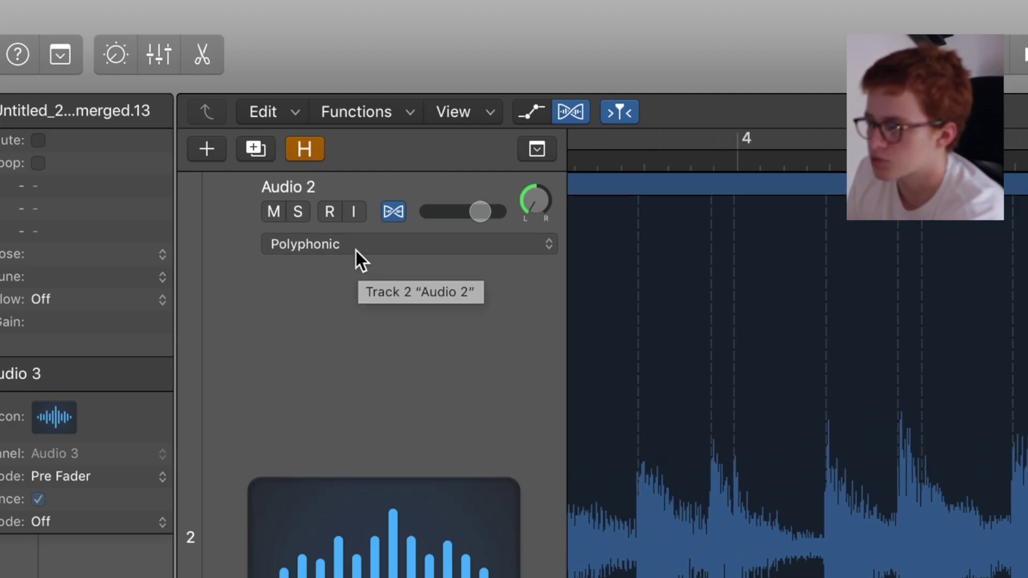
Slightly boost the 750 Hz band in the MAIN track's Channel EQ.
{"action": "scroll", "coordinate": [492, 255], "scroll_direction": "left", "scroll_amount": 6}
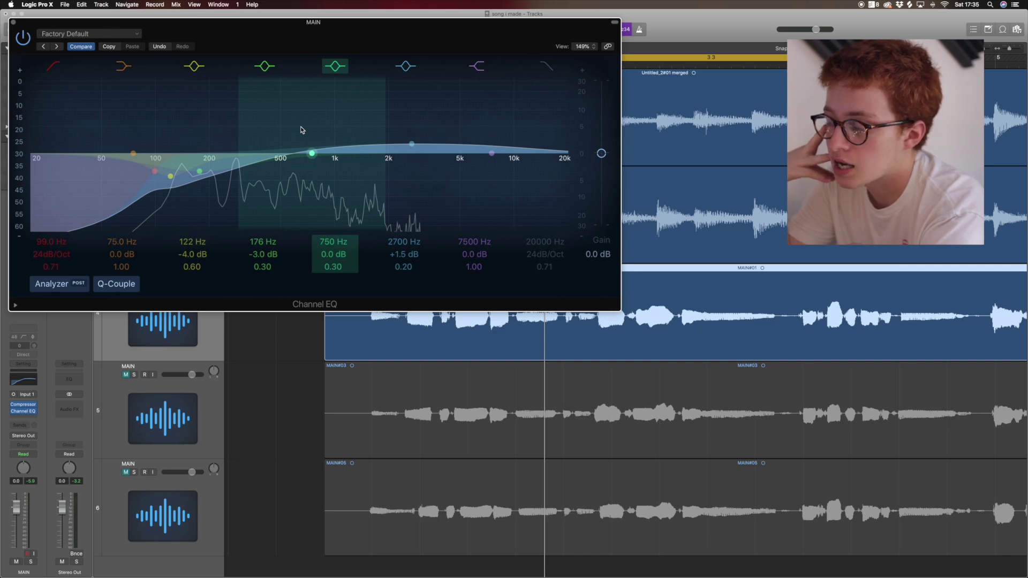
{"action": "mouse_move", "coordinate": [312, 154]}
{"action": "left_mouse_down"}
{"action": "mouse_move", "coordinate": [343, 33]}
{"action": "mouse_move", "coordinate": [206, 32]}
{"action": "mouse_move", "coordinate": [340, 32]}
{"action": "mouse_move", "coordinate": [305, 39]}
{"action": "mouse_move", "coordinate": [265, 74]}
{"action": "mouse_move", "coordinate": [320, 128]}
{"action": "mouse_move", "coordinate": [320, 147]}
{"action": "left_mouse_up"}
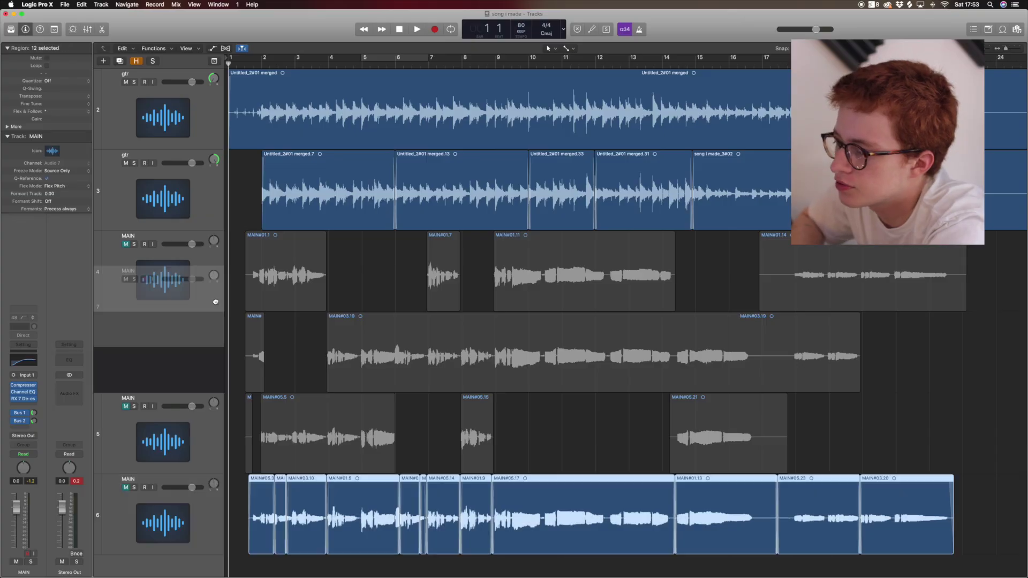
Move the comped MAIN vocal track above the muted MAIN takes and delete the three muted MAIN tracks.
{"action": "left_click_drag", "start_coordinate": [268, 517], "coordinate": [268, 274]}
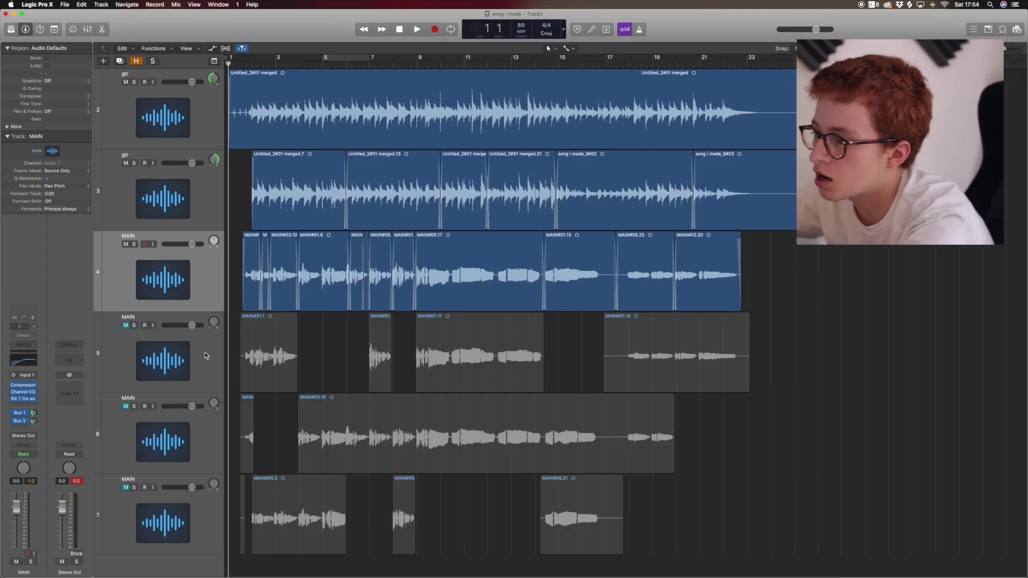
{"action": "left_click", "coordinate": [205, 352]}
{"action": "left_click", "coordinate": [217, 531], "text": "shift"}
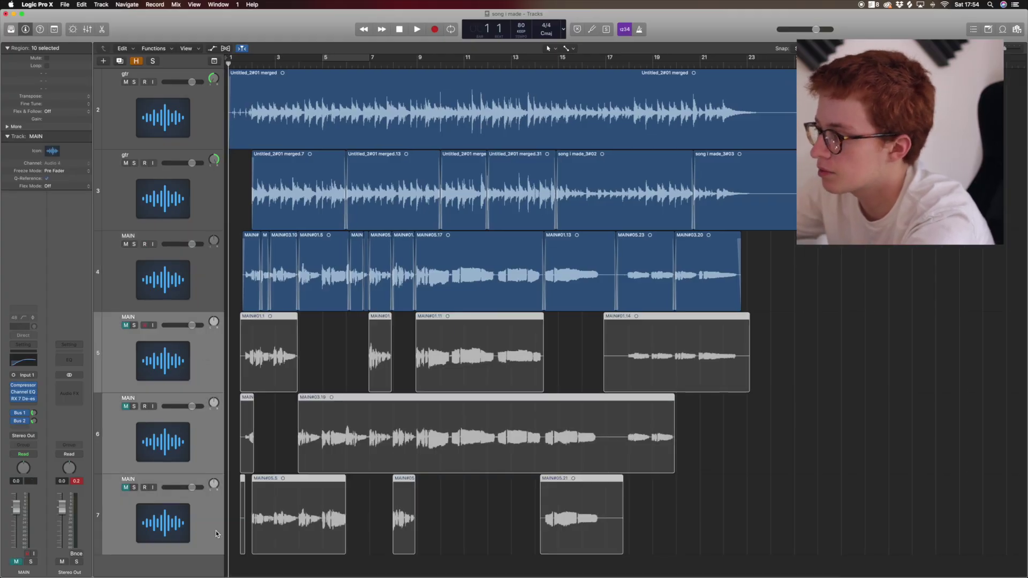
{"action": "key", "text": "Delete"}
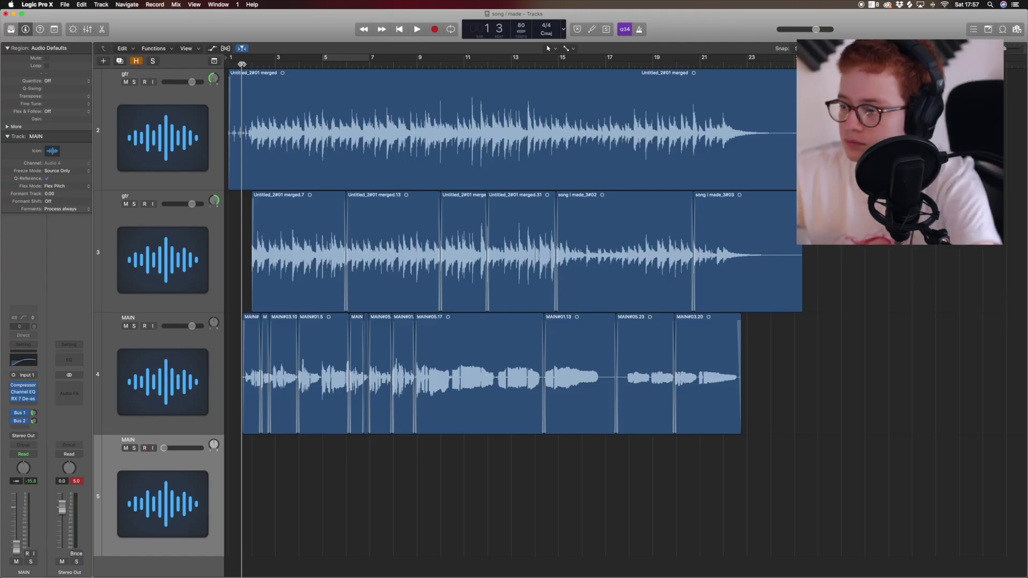
Record a vocal double on the empty MAIN track 5, starting at bar 1 beat 3.
{"action": "key", "text": "space"}
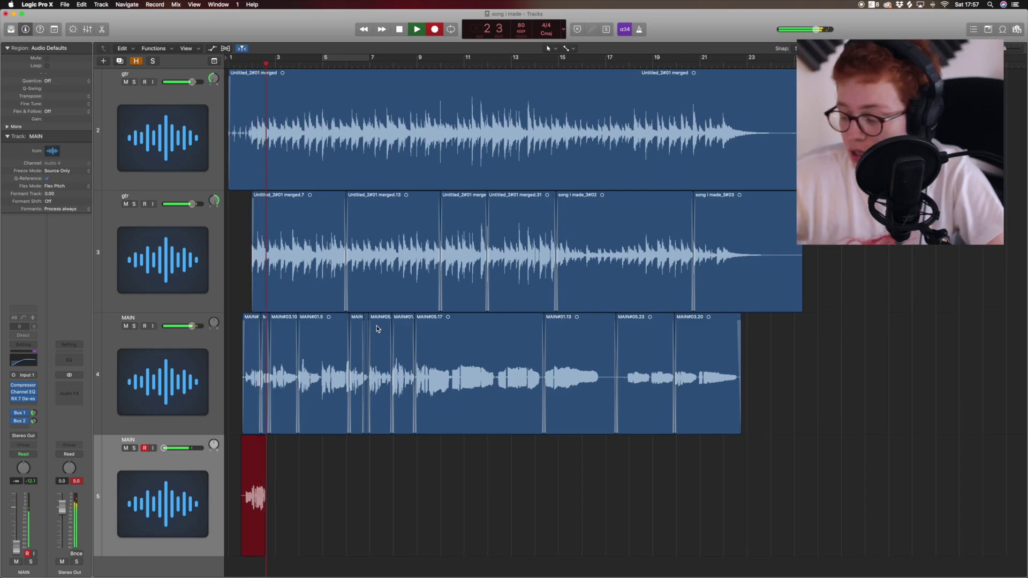
{"action": "key", "text": "super+period"}
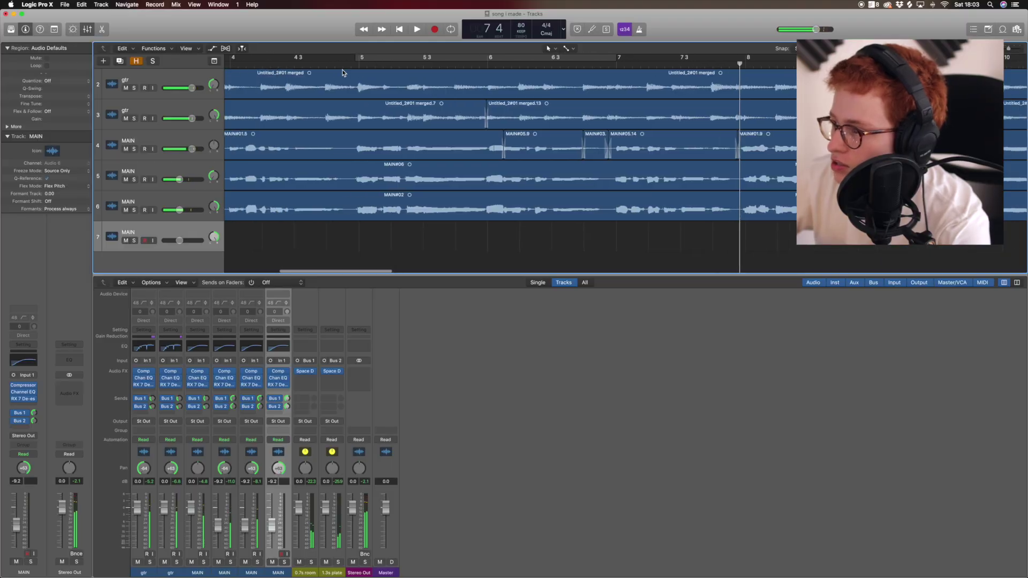
Switch the LCD display to Custom and add Varispeed to the sections it shows.
{"action": "scroll", "coordinate": [354, 70], "scroll_direction": "left", "scroll_amount": 2}
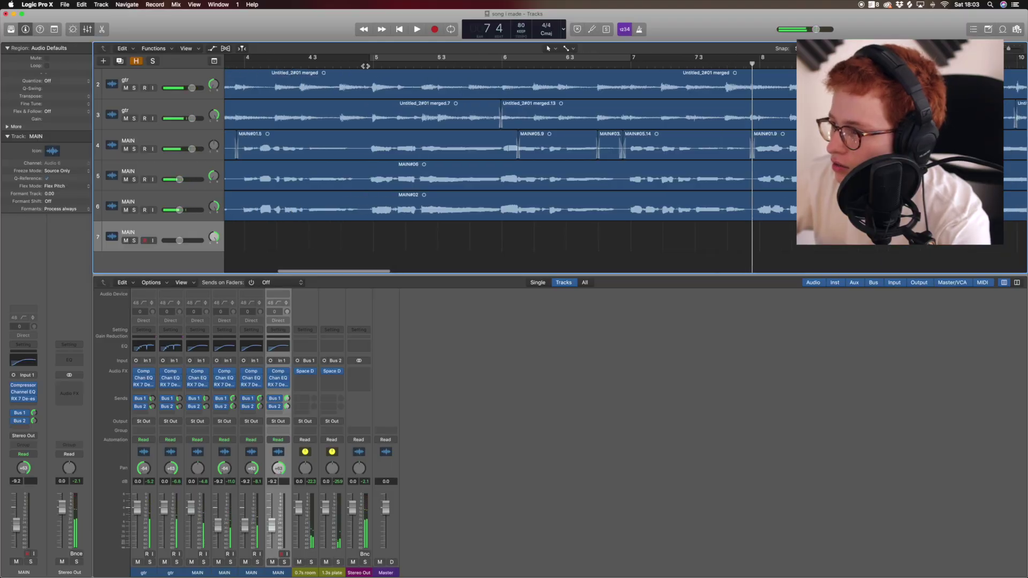
{"action": "scroll", "coordinate": [373, 64], "scroll_direction": "down", "scroll_amount": 3}
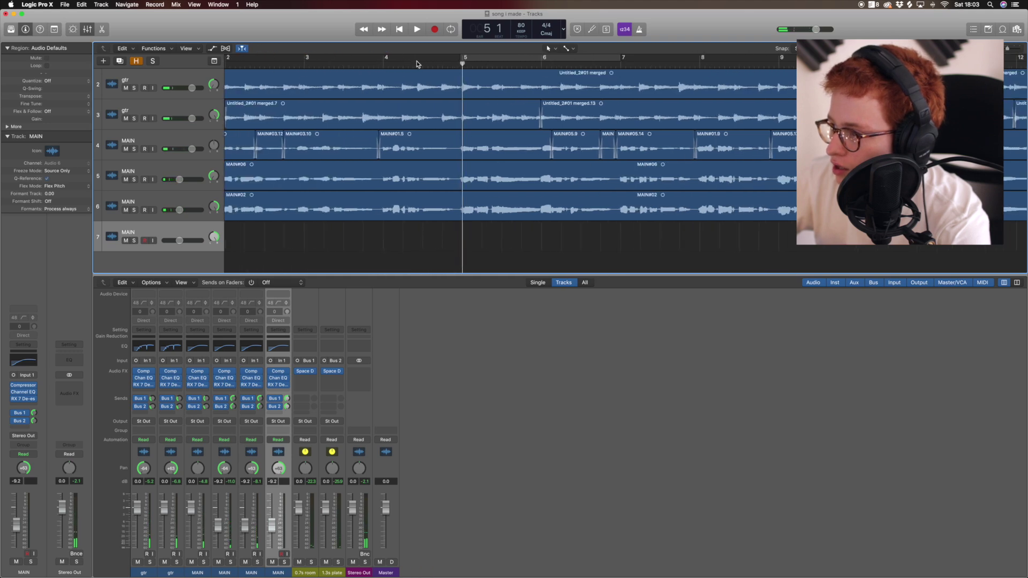
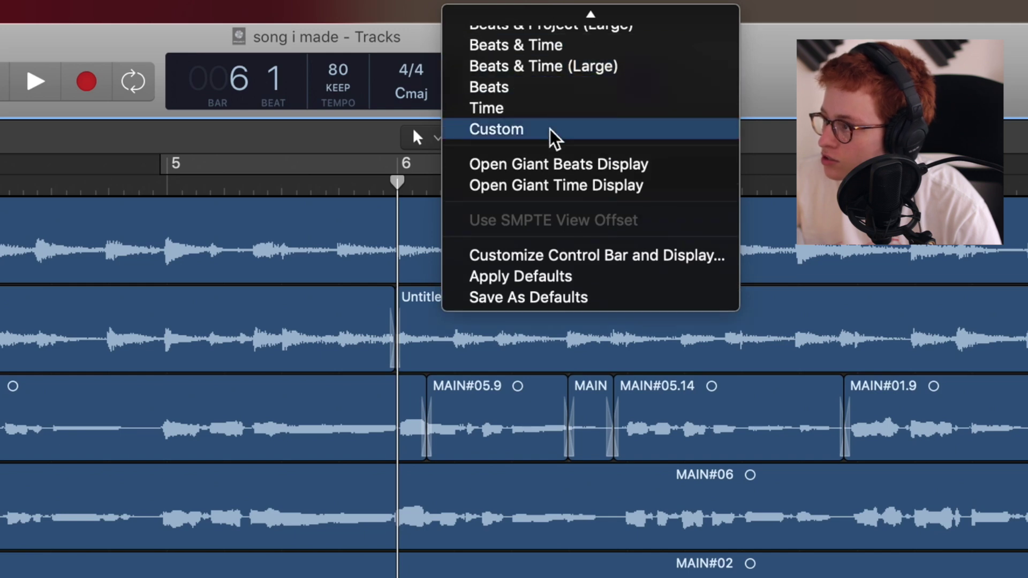
{"action": "left_click", "coordinate": [554, 138]}
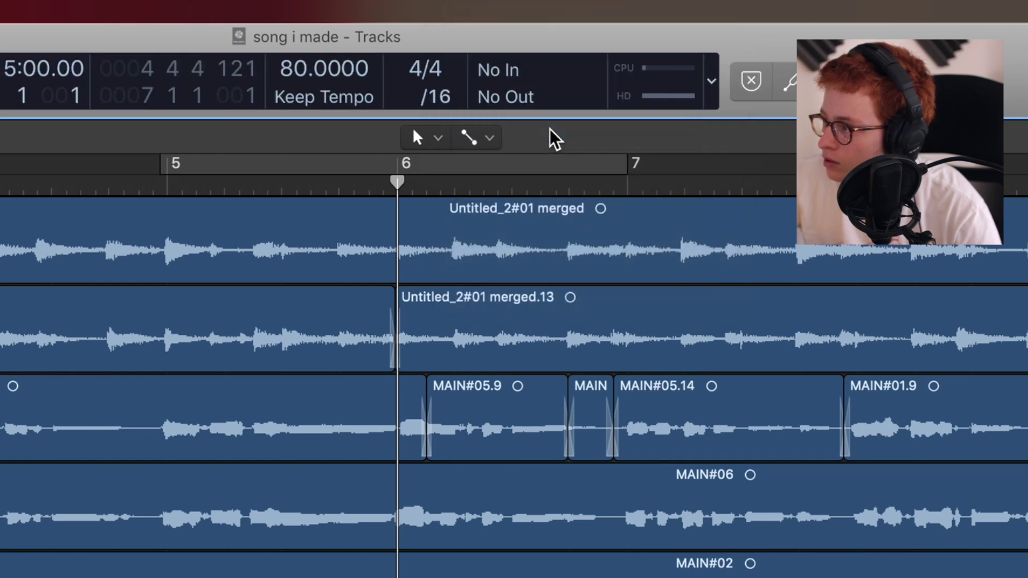
{"action": "left_click", "coordinate": [712, 73]}
{"action": "left_click", "coordinate": [775, 246]}
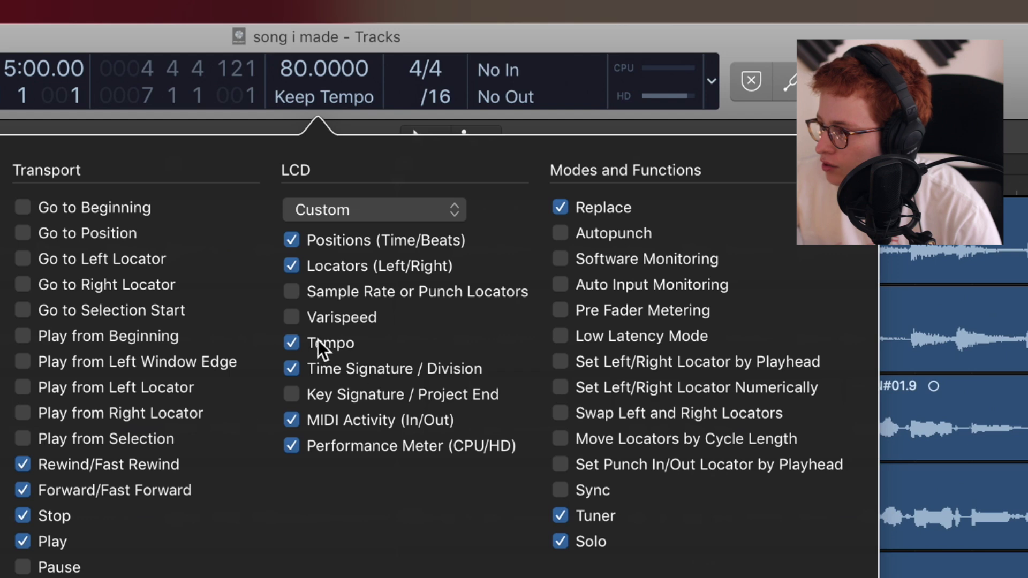
{"action": "left_click", "coordinate": [292, 318]}
{"action": "left_click", "coordinate": [269, 18]}
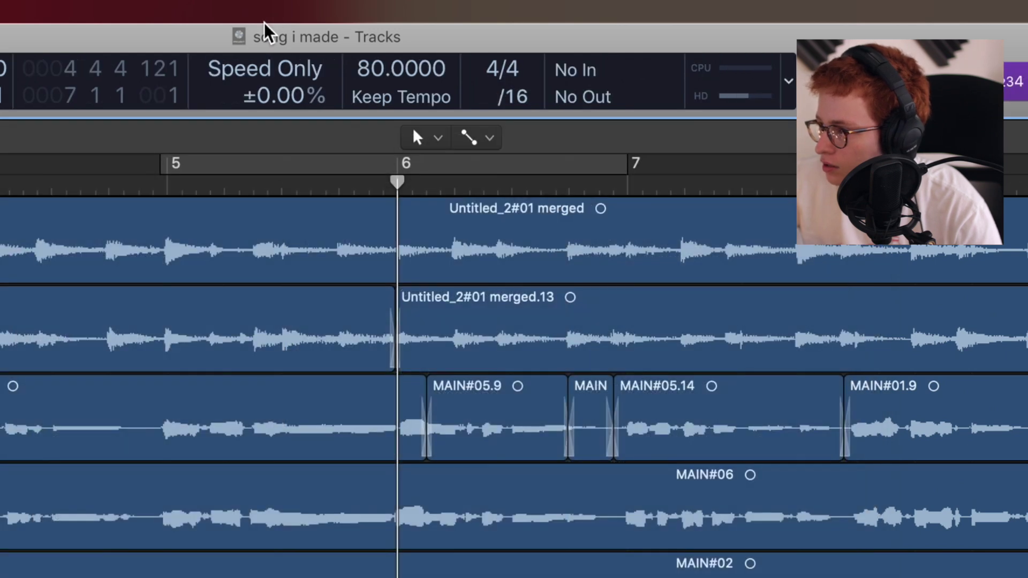
Change the speed mode from Speed Only to Varispeed and lower it to -5%.
{"action": "left_click", "coordinate": [312, 87]}
{"action": "left_click", "coordinate": [313, 89]}
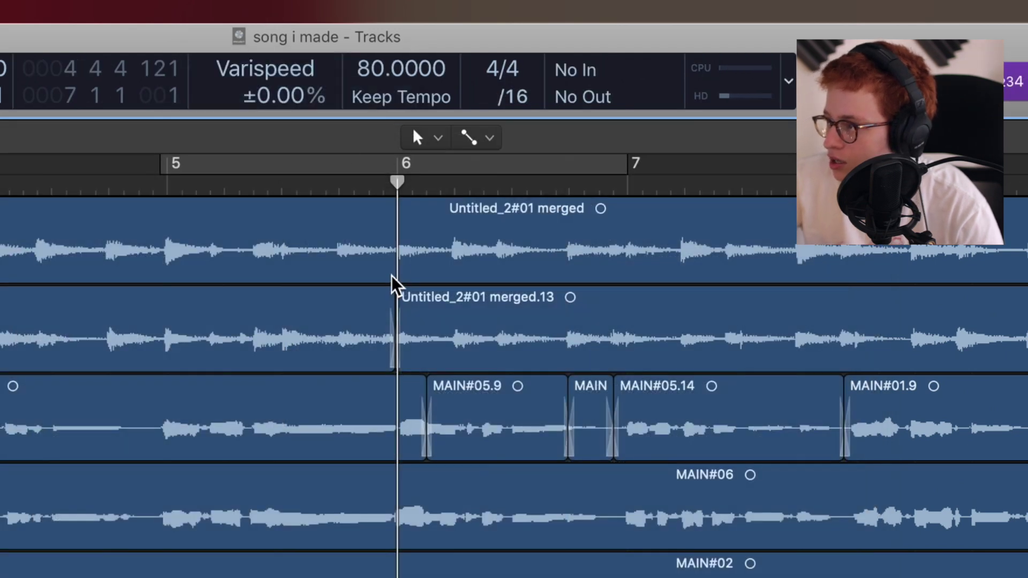
{"action": "left_click_drag", "start_coordinate": [265, 95], "coordinate": [265, 108]}
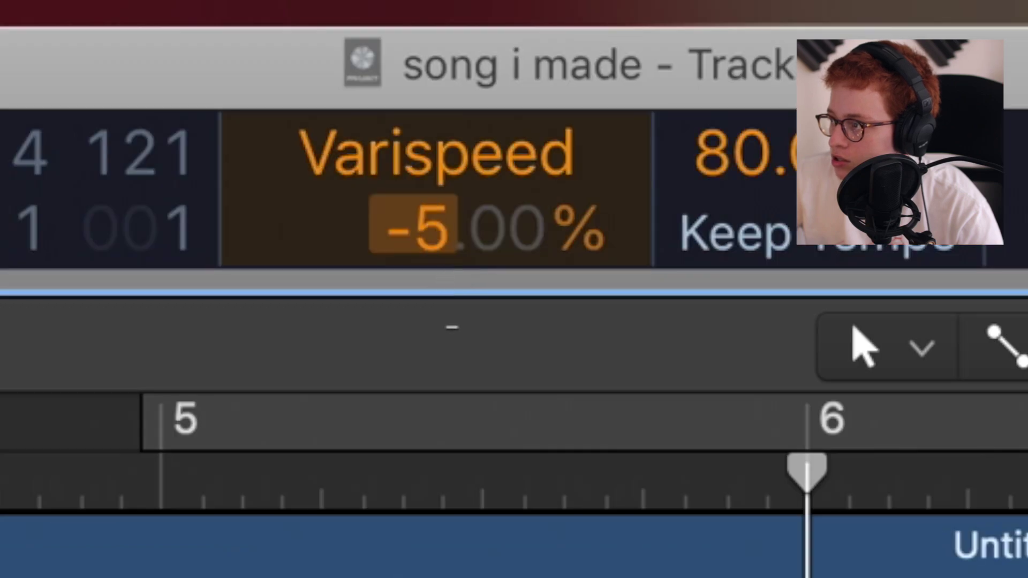
{"action": "left_click_drag", "start_coordinate": [461, 371], "coordinate": [461, 396]}
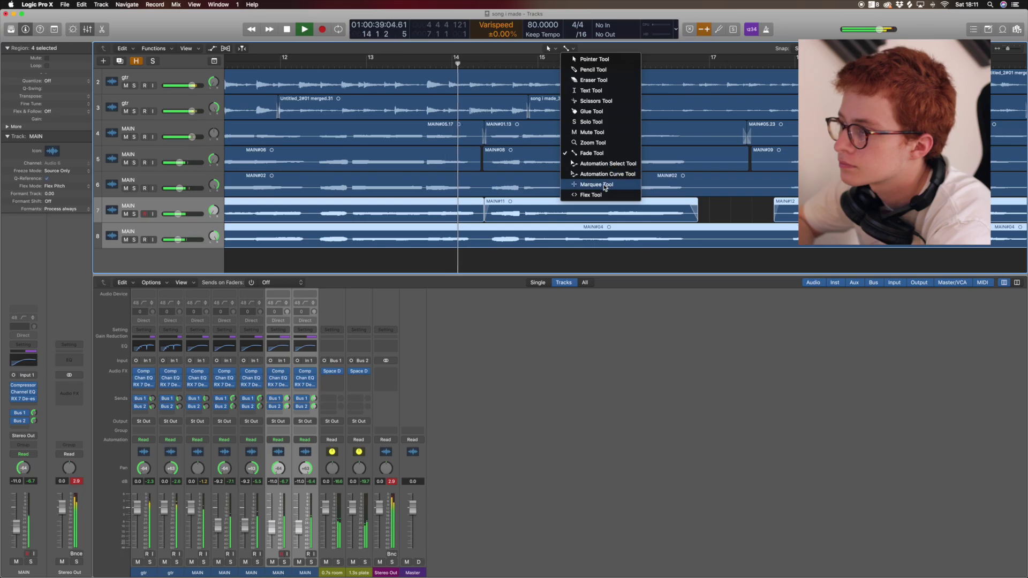
Select the section around bar 17 across MAIN tracks 4 to 8 with the Marquee Tool and delete it.
{"action": "left_click", "coordinate": [616, 185]}
{"action": "left_click_drag", "start_coordinate": [696, 247], "coordinate": [772, 131]}
{"action": "key", "text": "Delete"}
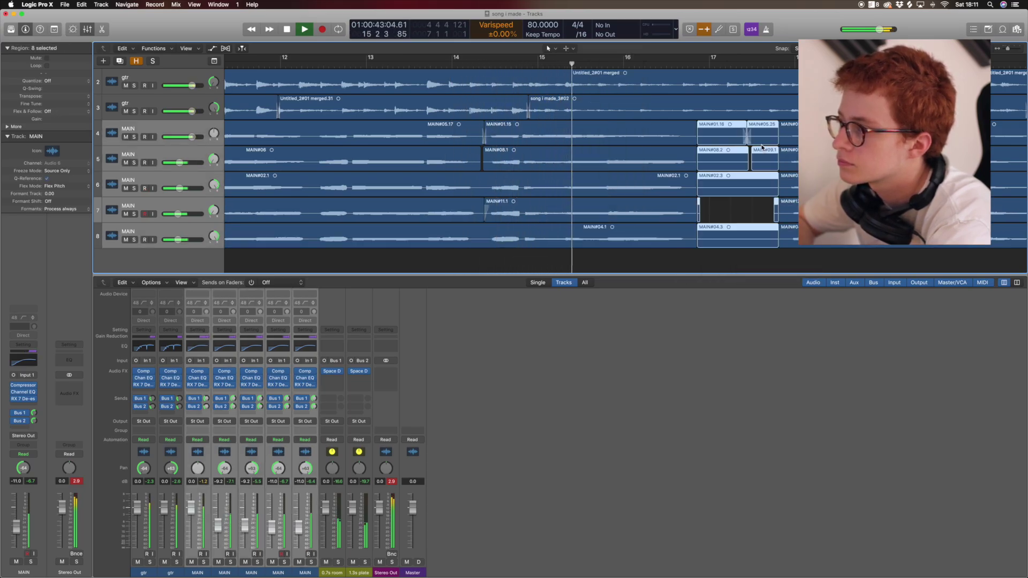
Add fade-outs with the Fade Tool to the ends of the MAIN vocal regions before the bar 17 gap.
{"action": "left_click", "coordinate": [572, 49]}
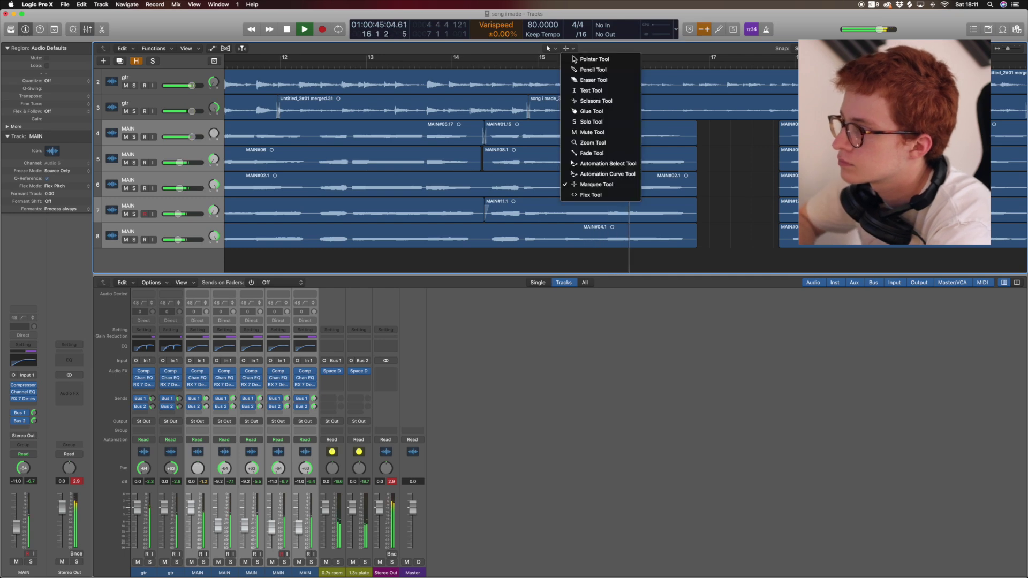
{"action": "left_click", "coordinate": [601, 153]}
{"action": "left_click_drag", "start_coordinate": [680, 134], "coordinate": [699, 161]}
{"action": "left_click", "coordinate": [699, 187]}
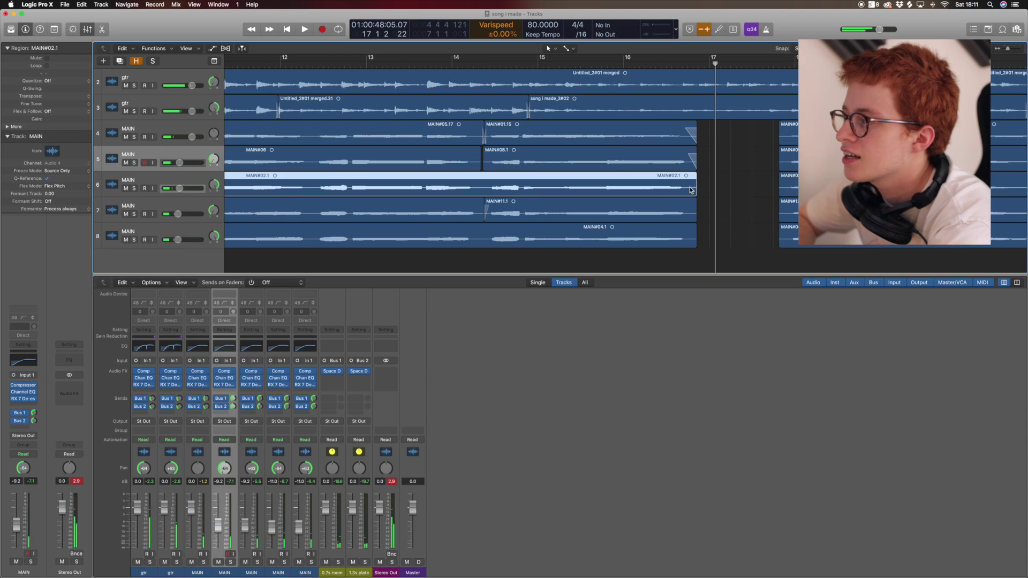
{"action": "left_click", "coordinate": [699, 213]}
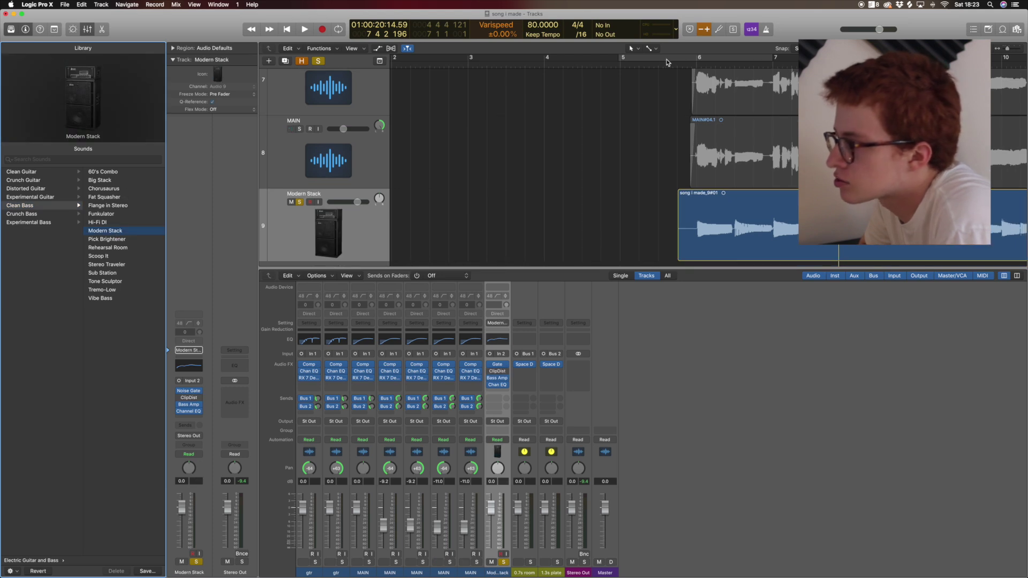
Play back the recorded Modern Stack bass, then listen to it with the other tracks from just before bar 6.
{"action": "key", "text": "space"}
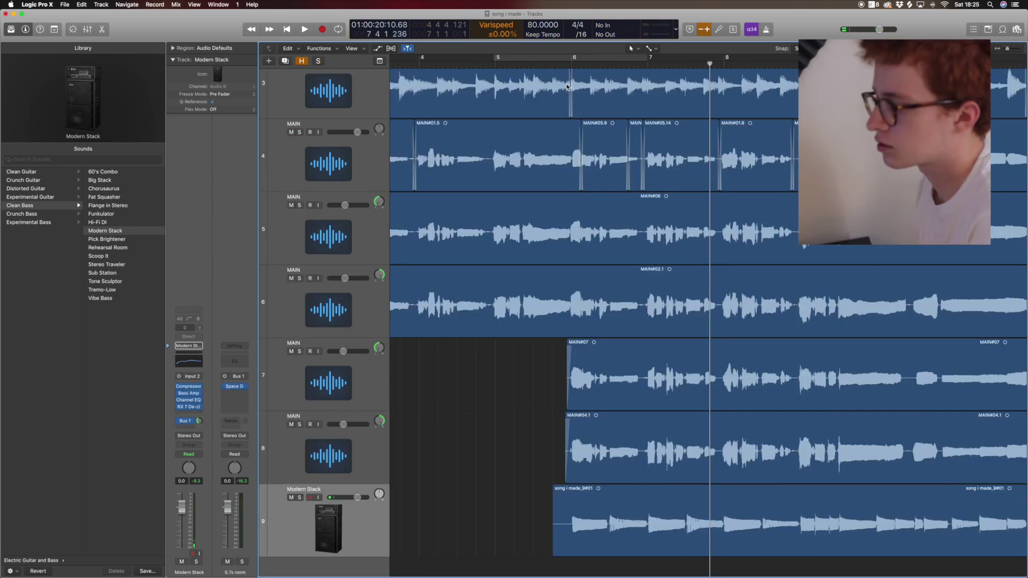
{"action": "left_click", "coordinate": [540, 65]}
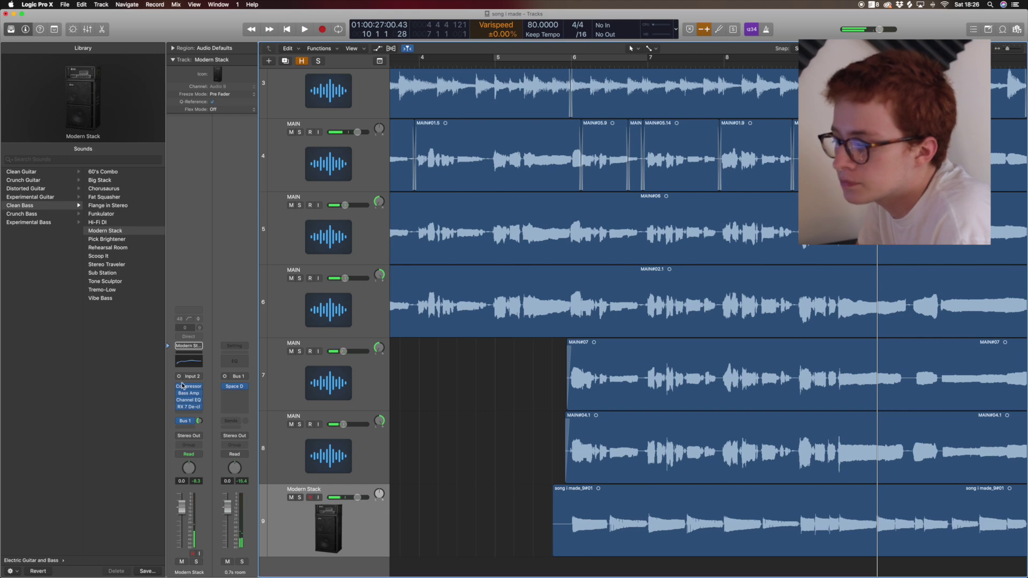
{"action": "left_click", "coordinate": [189, 413]}
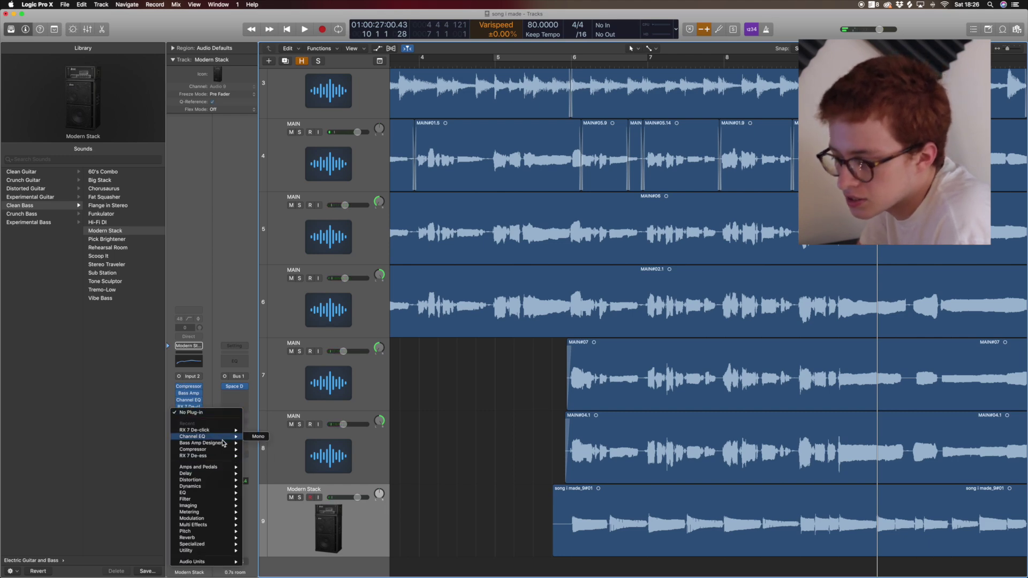
{"action": "mouse_move", "coordinate": [216, 487]}
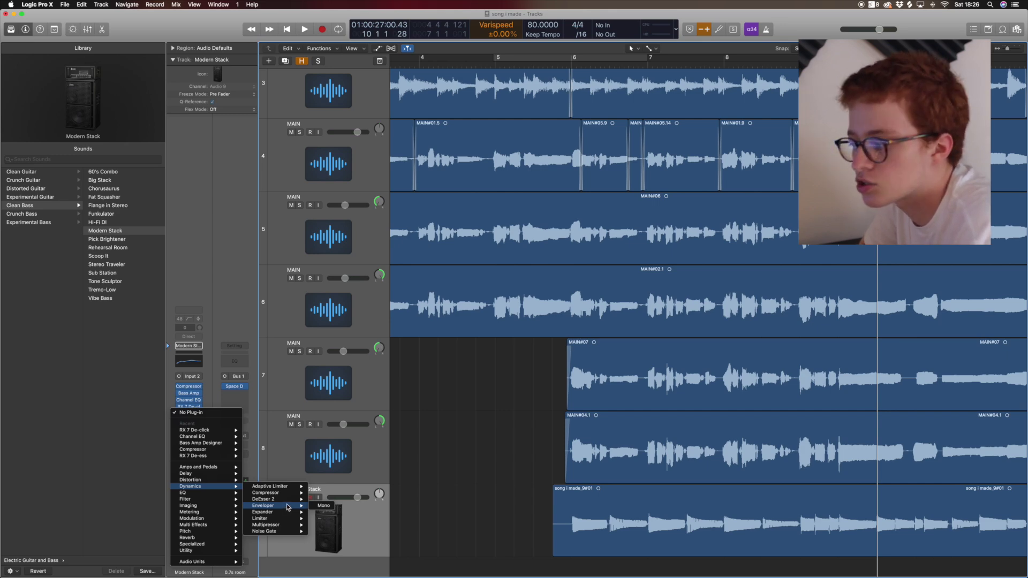
{"action": "left_click", "coordinate": [467, 467]}
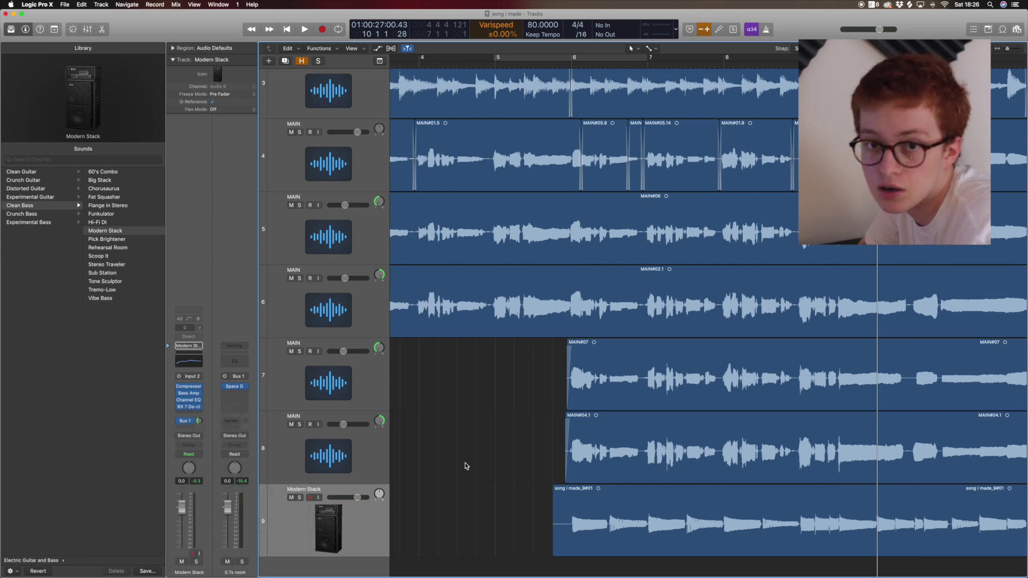
Insert an Exciter on the Modern Stack bass track and set its frequency to 140 Hz and harmonics to 21.8%.
{"action": "left_click", "coordinate": [187, 413]}
{"action": "mouse_move", "coordinate": [209, 452]}
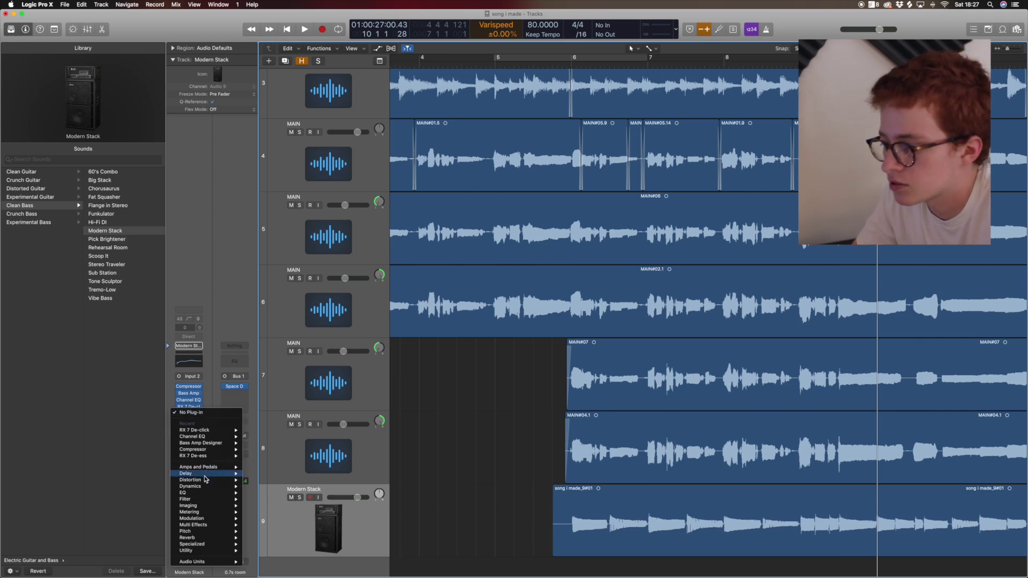
{"action": "mouse_move", "coordinate": [206, 493]}
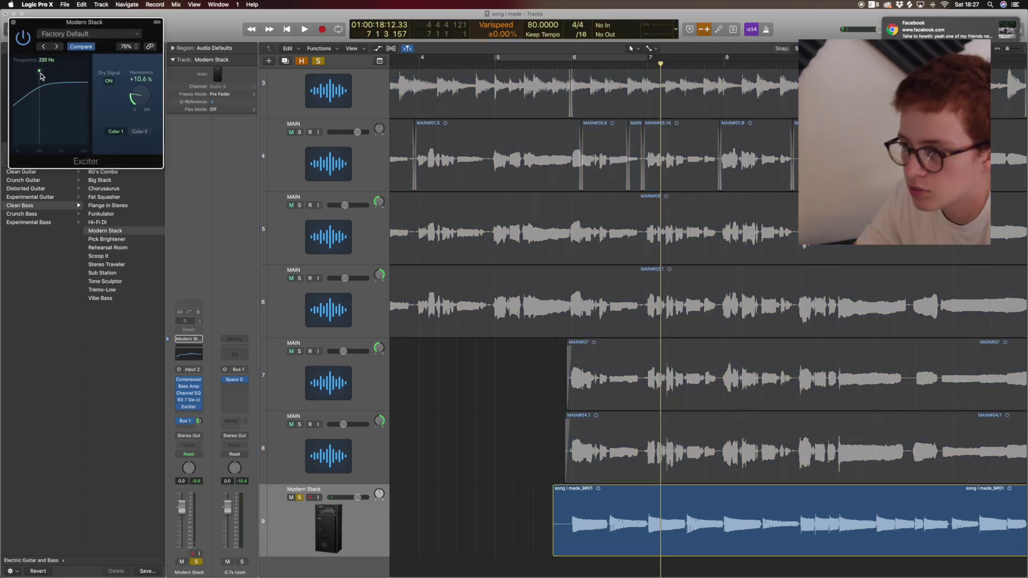
{"action": "left_click_drag", "start_coordinate": [39, 77], "coordinate": [35, 76]}
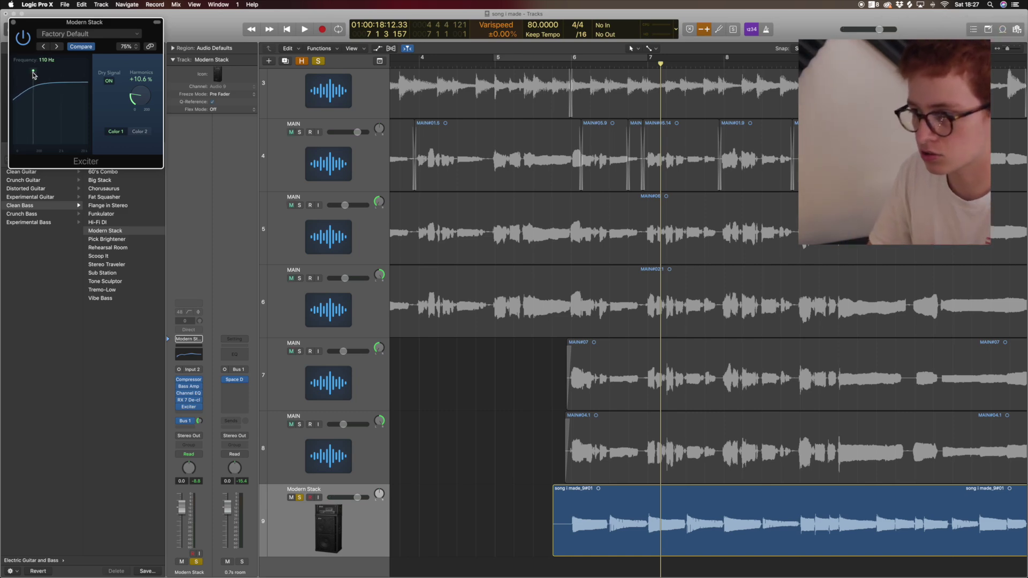
{"action": "key", "text": "space"}
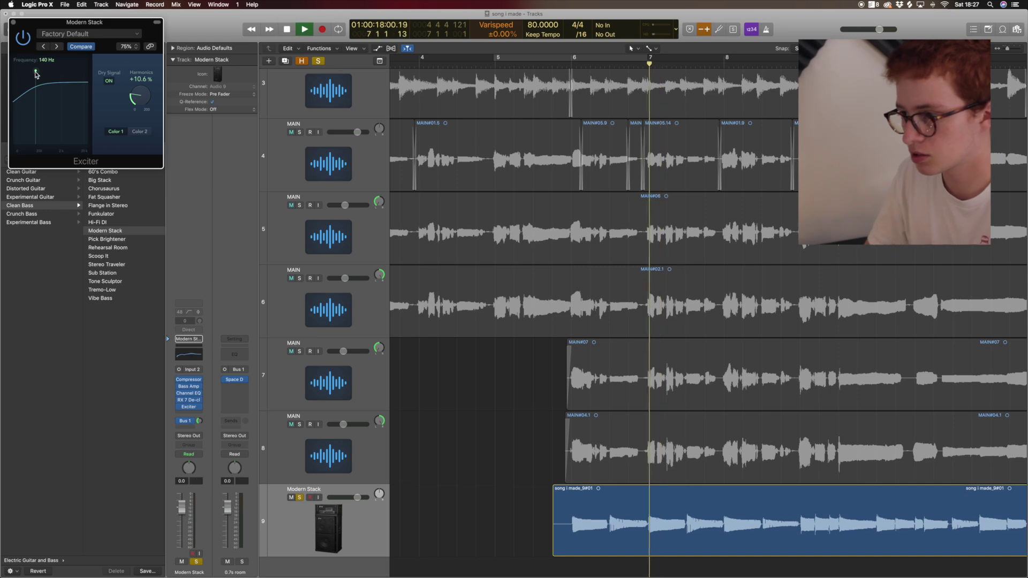
{"action": "mouse_move", "coordinate": [141, 116]}
{"action": "left_mouse_down"}
{"action": "mouse_move", "coordinate": [134, 70]}
{"action": "mouse_move", "coordinate": [137, 97]}
{"action": "left_mouse_up"}
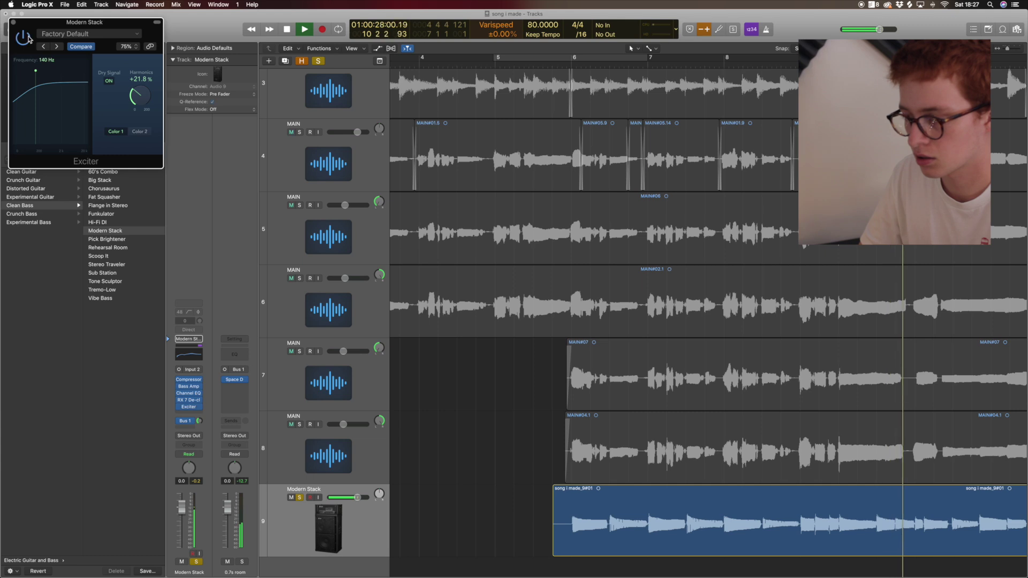
{"action": "key", "text": "space"}
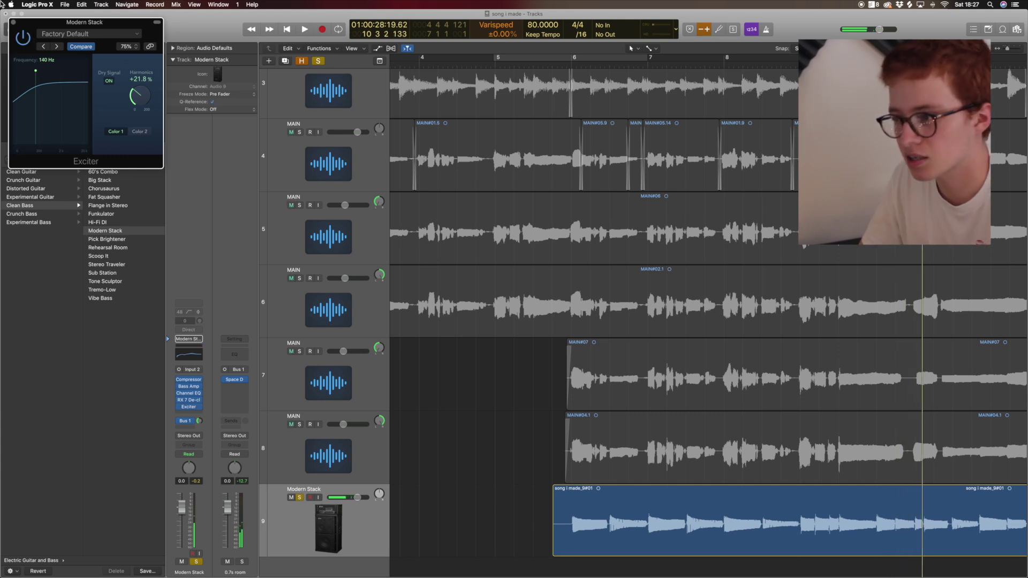
{"action": "left_click", "coordinate": [12, 19]}
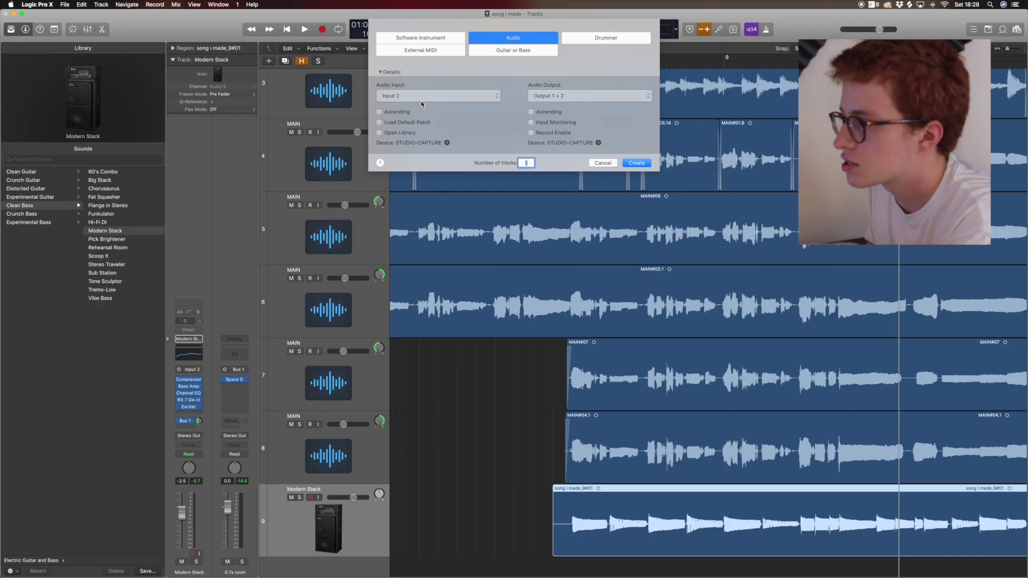
Create a software instrument track and show the Musical Typing keyboard.
{"action": "left_click", "coordinate": [441, 40]}
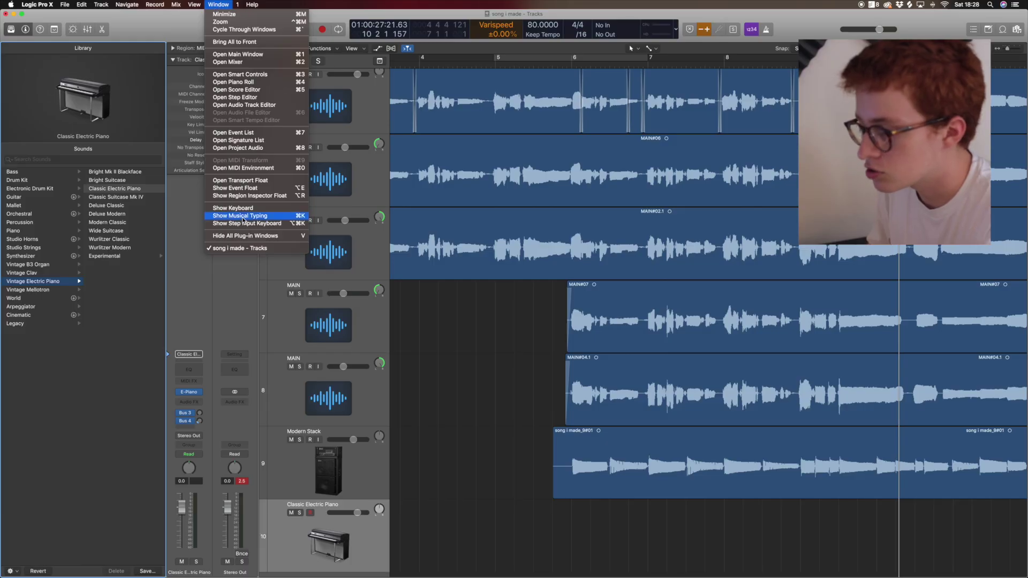
{"action": "left_click", "coordinate": [243, 220]}
Audition the Classic Electric Piano sound by playing a run of notes with Musical Typing.
{"action": "key", "text": "g"}
{"action": "key", "text": "d"}
{"action": "key", "text": "h"}
{"action": "key", "text": "f"}
{"action": "key", "text": "j"}
{"action": "key", "text": "s"}
{"action": "key", "text": "h"}
{"action": "key", "text": "l"}
{"action": "key", "text": "f"}
{"action": "key", "text": "j"}
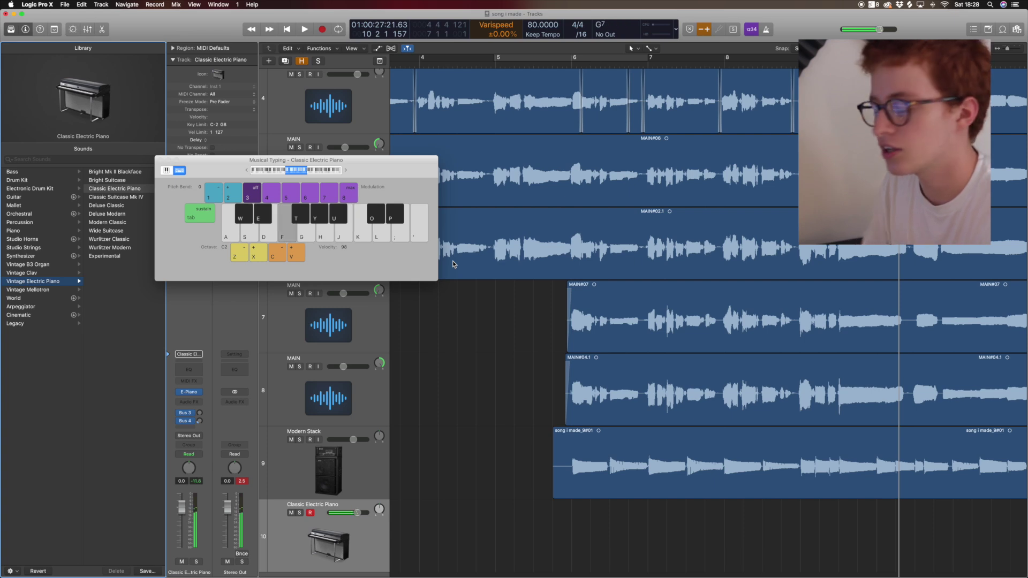
Replace the electric piano sound on track 10 with the Studio R&B+ kit from the Producer Kits.
{"action": "left_click", "coordinate": [38, 189]}
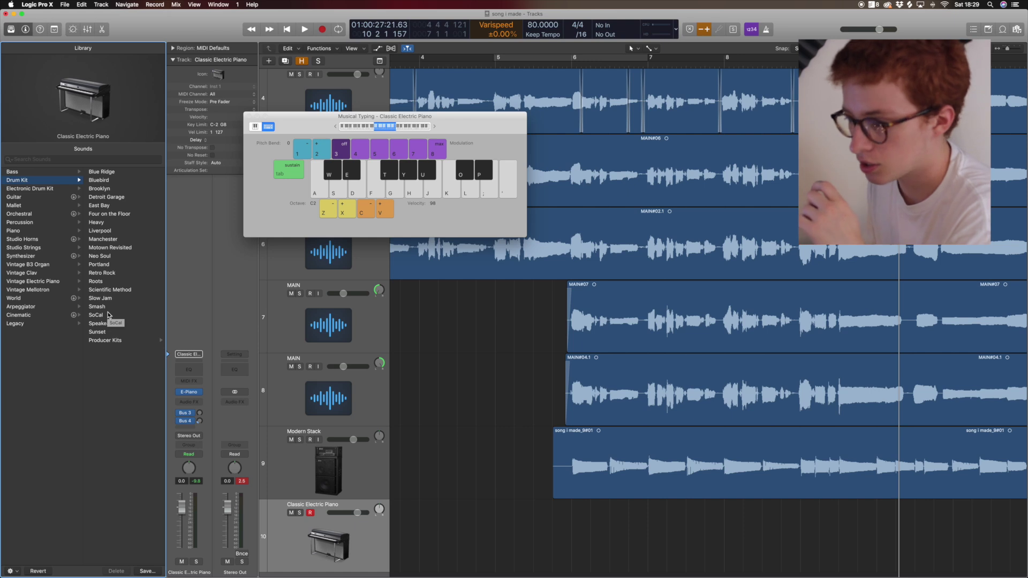
{"action": "left_click", "coordinate": [96, 282]}
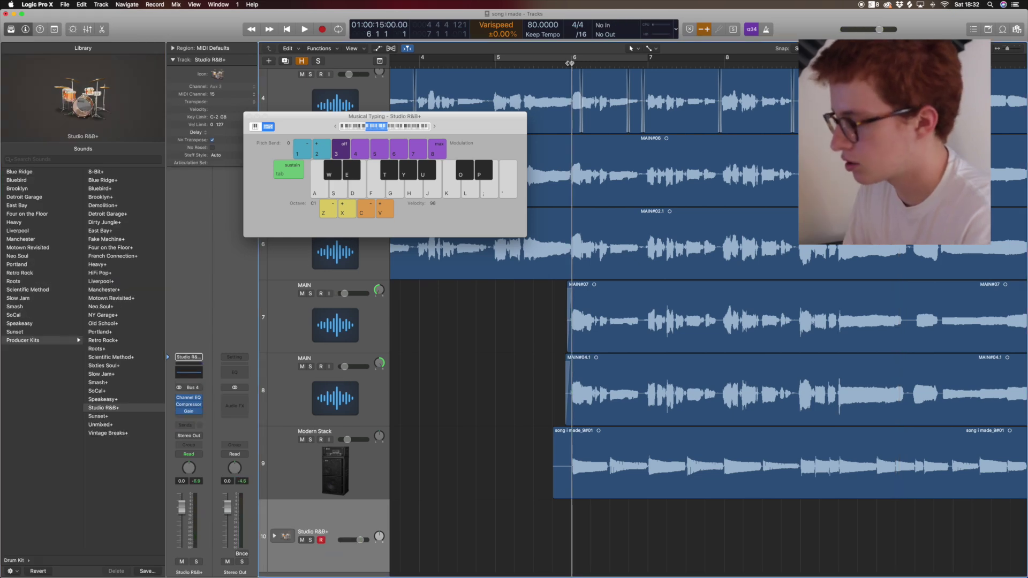
Record a kick, snare and closed hi-hat pattern on the Studio R&B+ track from bar 6, and hide the typing keyboard and Library.
{"action": "key", "text": "space"}
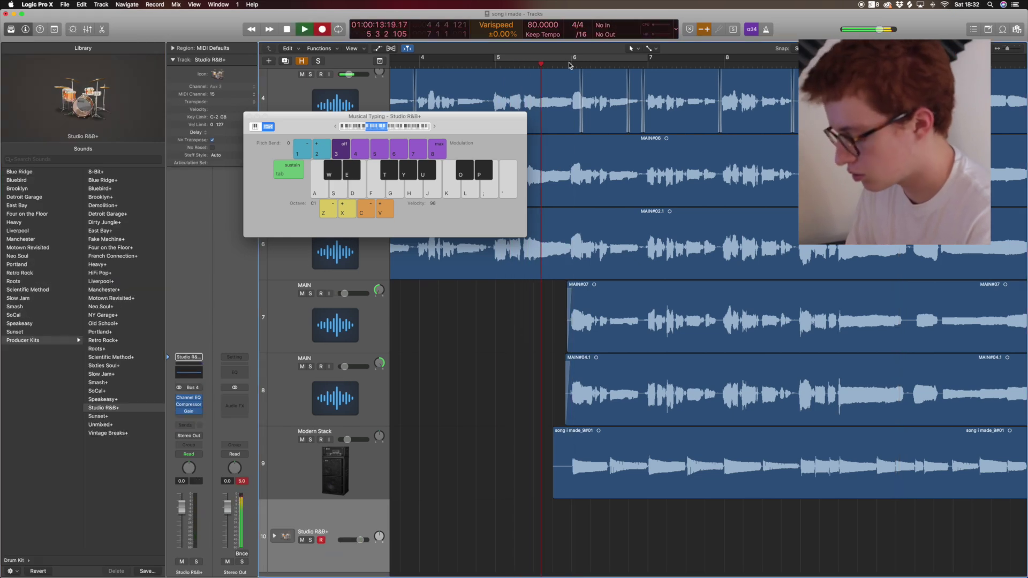
{"action": "key", "text": "r"}
{"action": "key", "text": "a"}
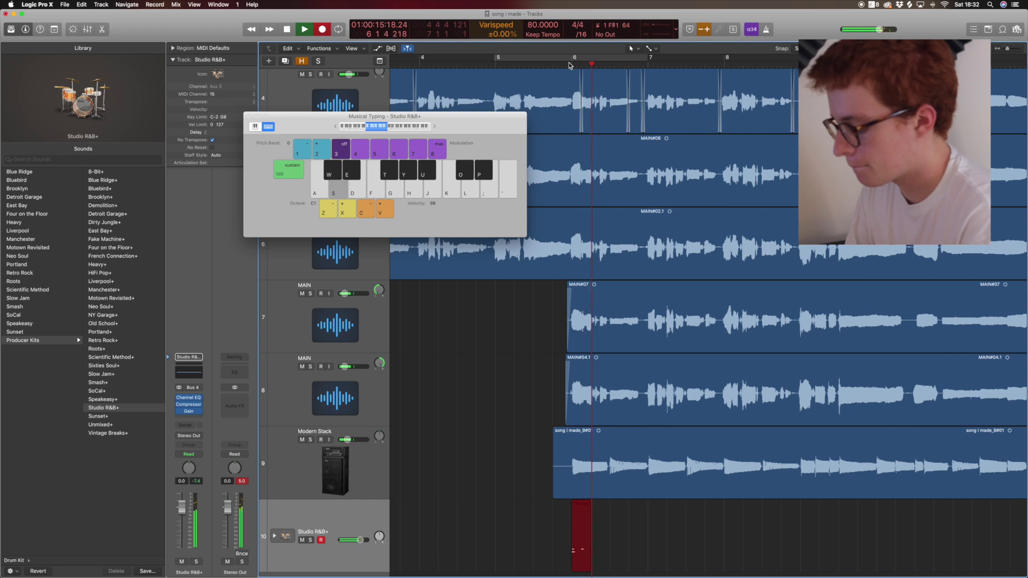
{"action": "key", "text": "t"}
{"action": "key", "text": "a"}
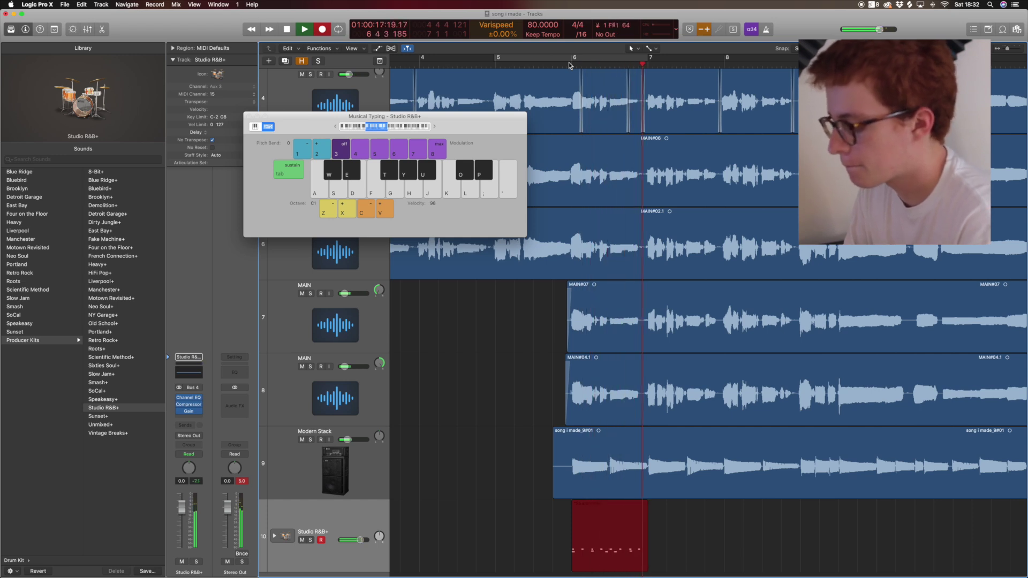
{"action": "key", "text": "a"}
{"action": "key", "text": "s"}
{"action": "key", "text": "t"}
{"action": "key", "text": "t"}
{"action": "key", "text": "a"}
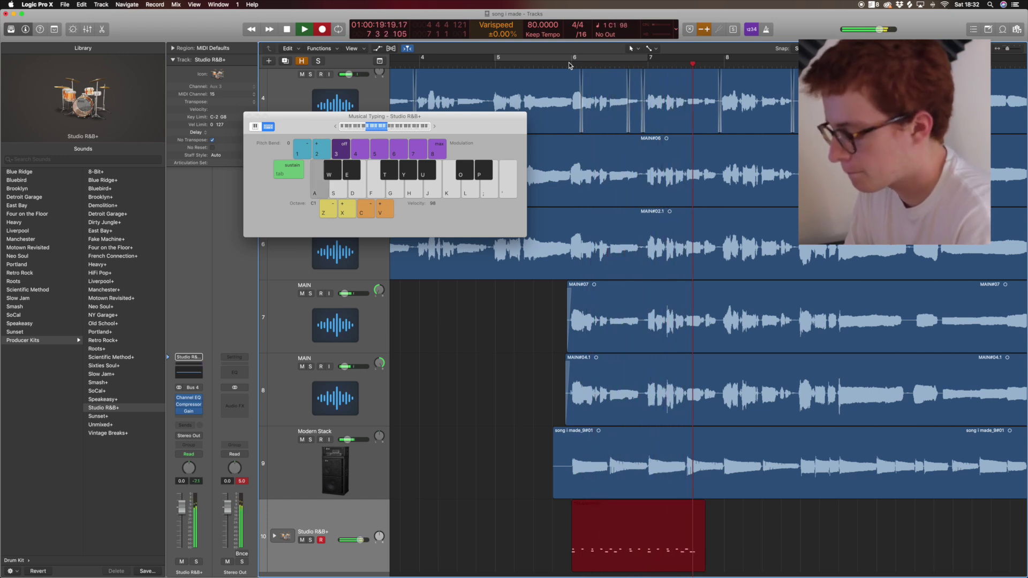
{"action": "key", "text": "t"}
{"action": "key", "text": "a"}
{"action": "key", "text": "s"}
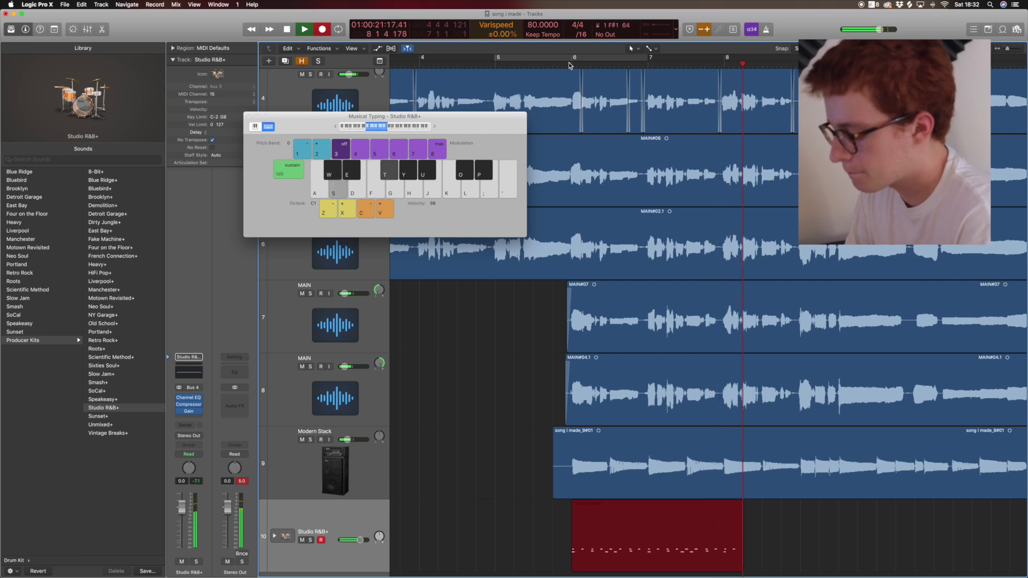
{"action": "key", "text": "t"}
{"action": "key", "text": "a"}
{"action": "key", "text": "s"}
{"action": "key", "text": "a"}
{"action": "key", "text": "t"}
{"action": "key", "text": "a"}
{"action": "key", "text": "t"}
{"action": "key", "text": "space"}
{"action": "key", "text": "super+k"}
{"action": "key", "text": "y"}
Open the recorded Studio R&B+ region in the Piano Roll and set the velocity of all its notes to 127.
{"action": "scroll", "coordinate": [454, 415], "scroll_direction": "left", "scroll_amount": 5}
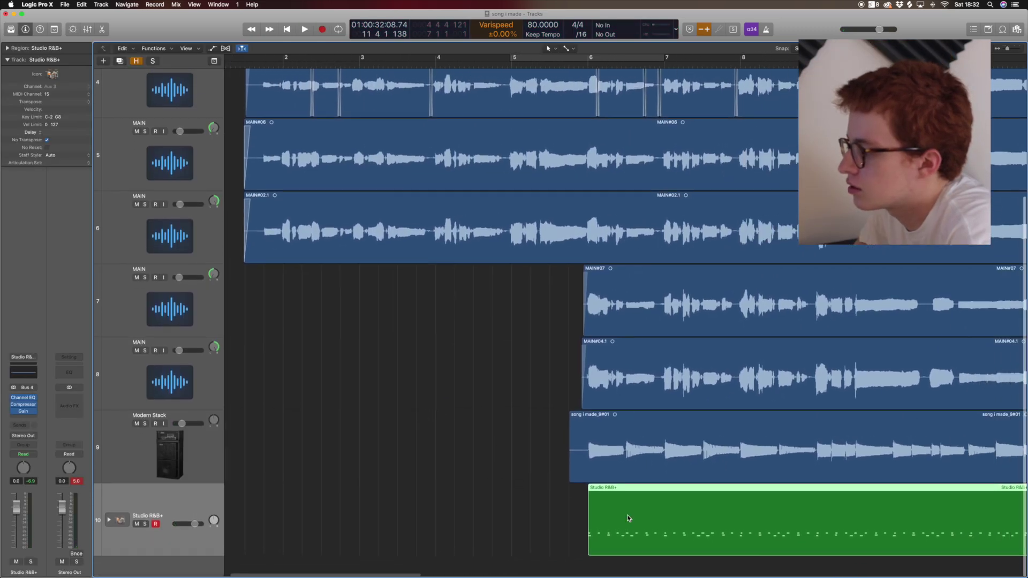
{"action": "double_click", "coordinate": [619, 524]}
{"action": "key", "text": "super+a"}
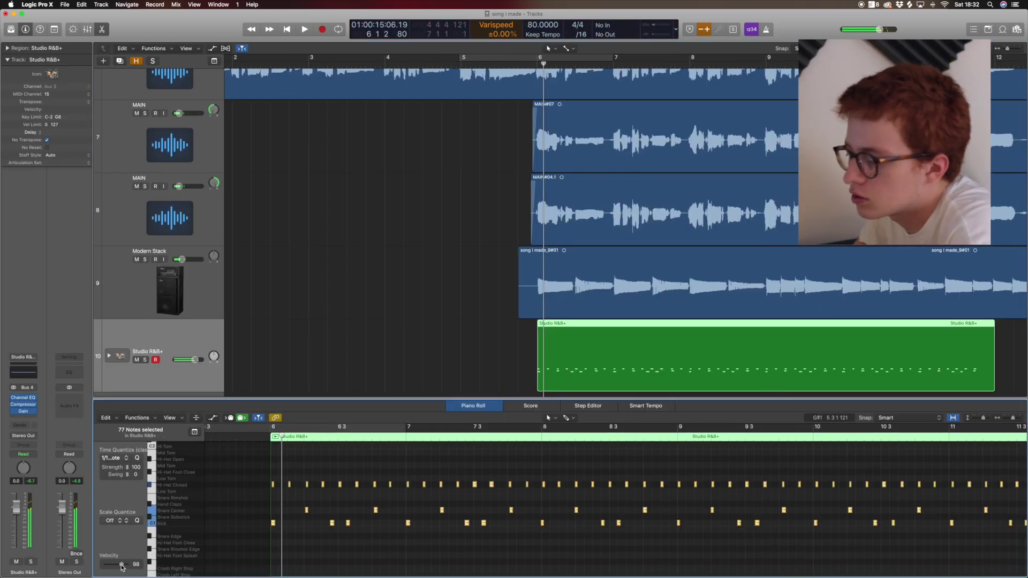
{"action": "left_click_drag", "start_coordinate": [123, 567], "coordinate": [141, 566]}
{"action": "scroll", "coordinate": [374, 509], "scroll_direction": "right", "scroll_amount": 2}
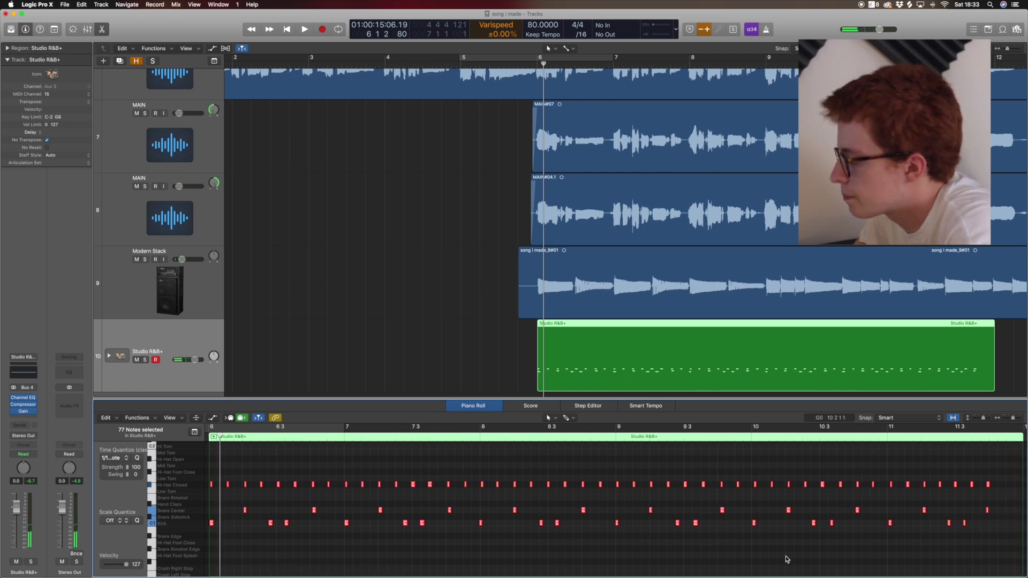
Enlarge the Piano Roll and its settings area, and quantize all the drum notes to 1/16 Note at strength 100.
{"action": "key", "text": "period"}
{"action": "left_click_drag", "start_coordinate": [180, 399], "coordinate": [180, 331]}
{"action": "scroll", "coordinate": [195, 436], "scroll_direction": "left", "scroll_amount": 2}
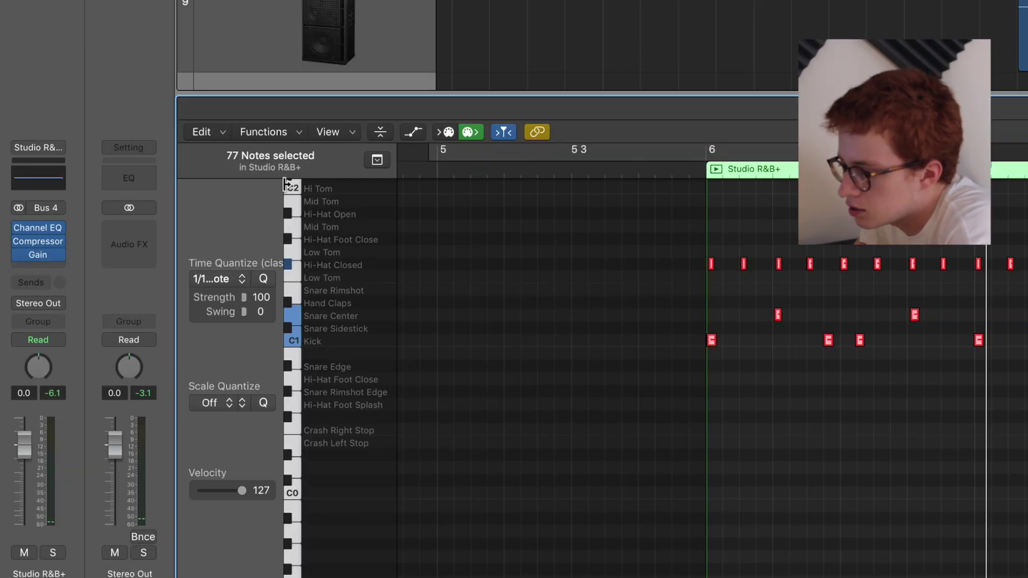
{"action": "left_click_drag", "start_coordinate": [148, 377], "coordinate": [237, 401]}
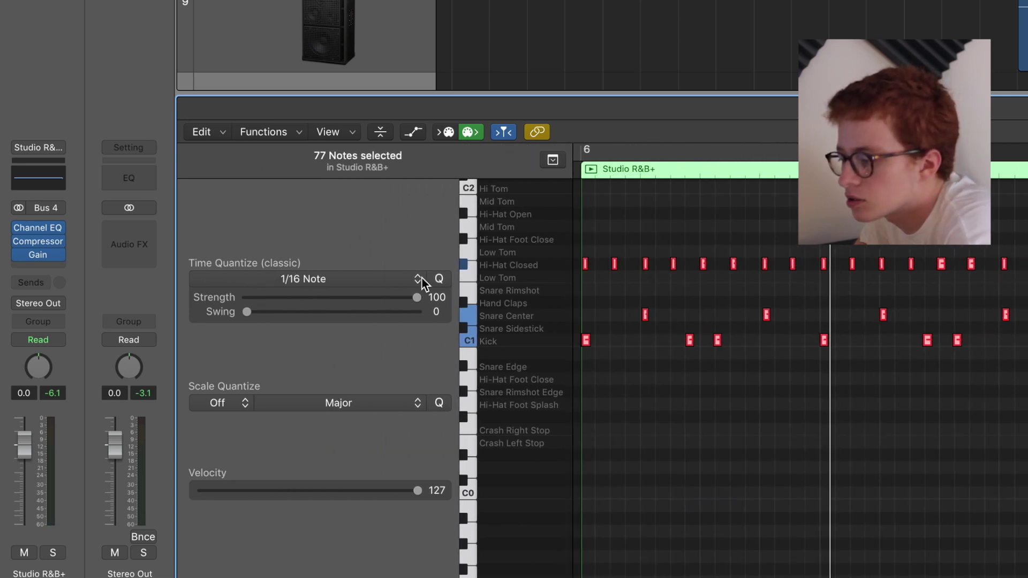
{"action": "left_click", "coordinate": [444, 278]}
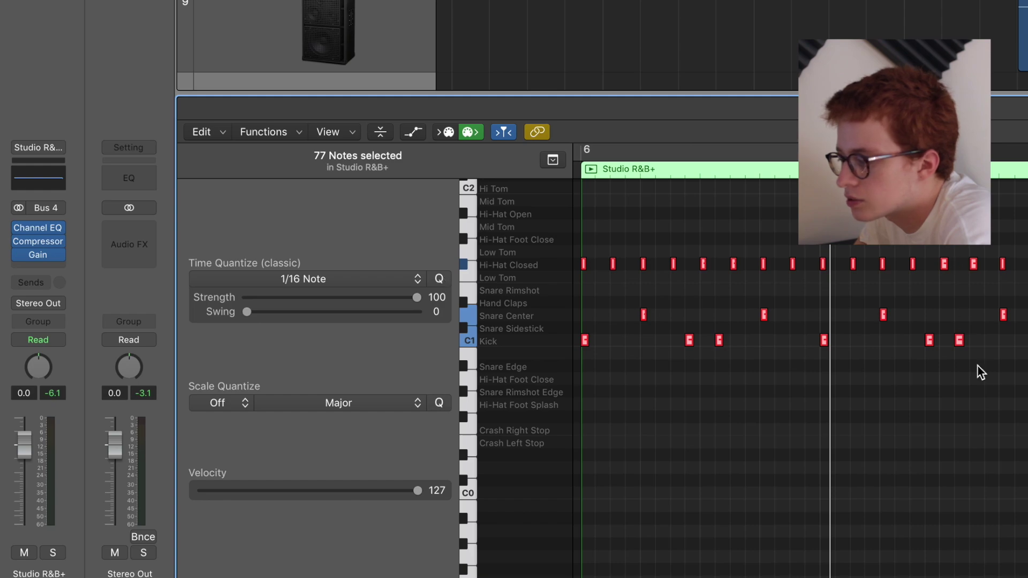
{"action": "key", "text": "space"}
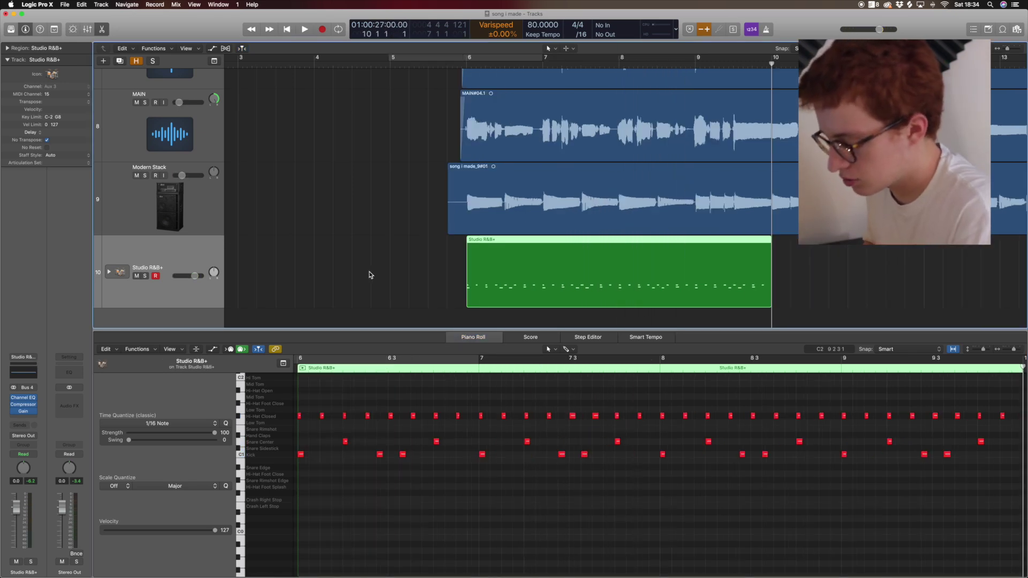
Copy the drum region onto the third Studio R&B+ track at bar 6 and delete everything except its kick notes.
{"action": "left_click_drag", "start_coordinate": [574, 109], "coordinate": [575, 267]}
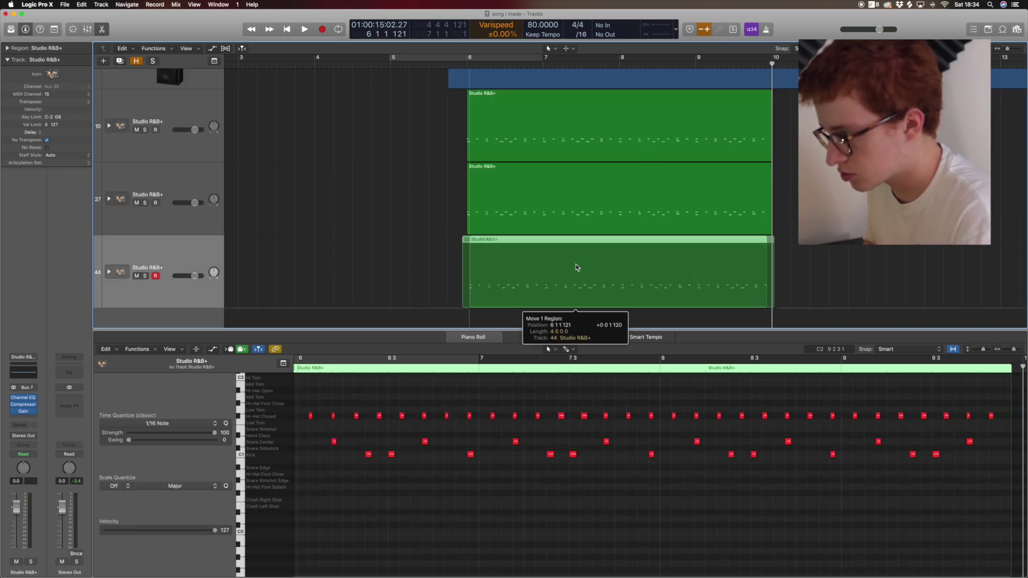
{"action": "left_click", "coordinate": [437, 248]}
{"action": "left_click", "coordinate": [494, 272]}
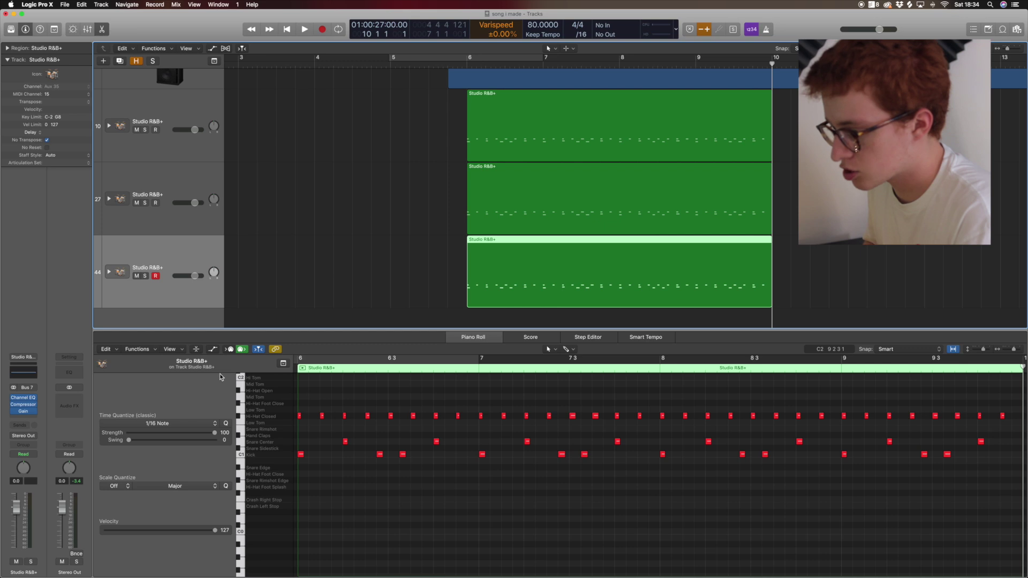
{"action": "left_click", "coordinate": [242, 442]}
{"action": "key", "text": "Delete"}
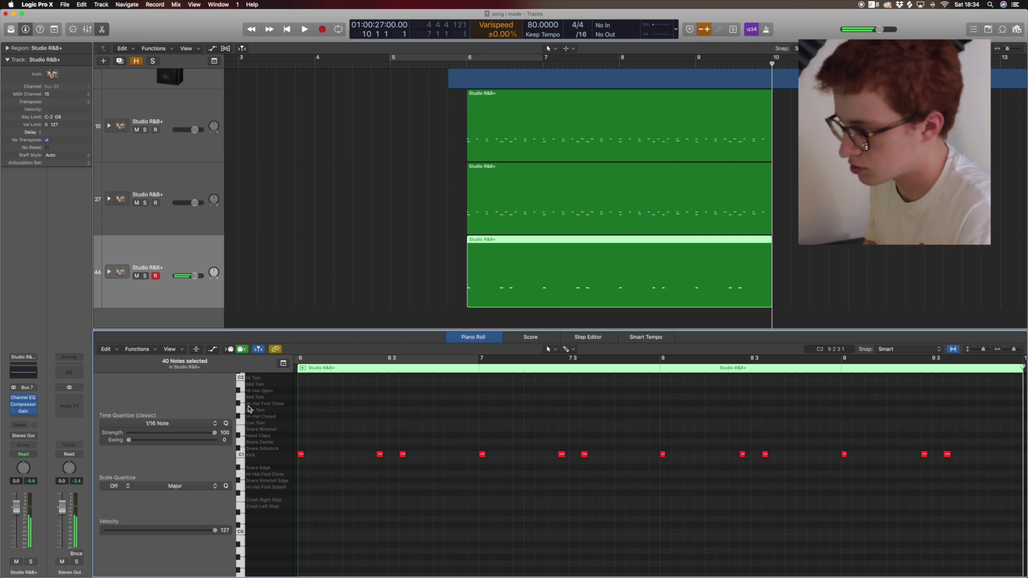
Delete the kick and closed hi-hat notes from the region on the second Studio R&B+ track, keeping only the snare.
{"action": "left_click", "coordinate": [518, 198]}
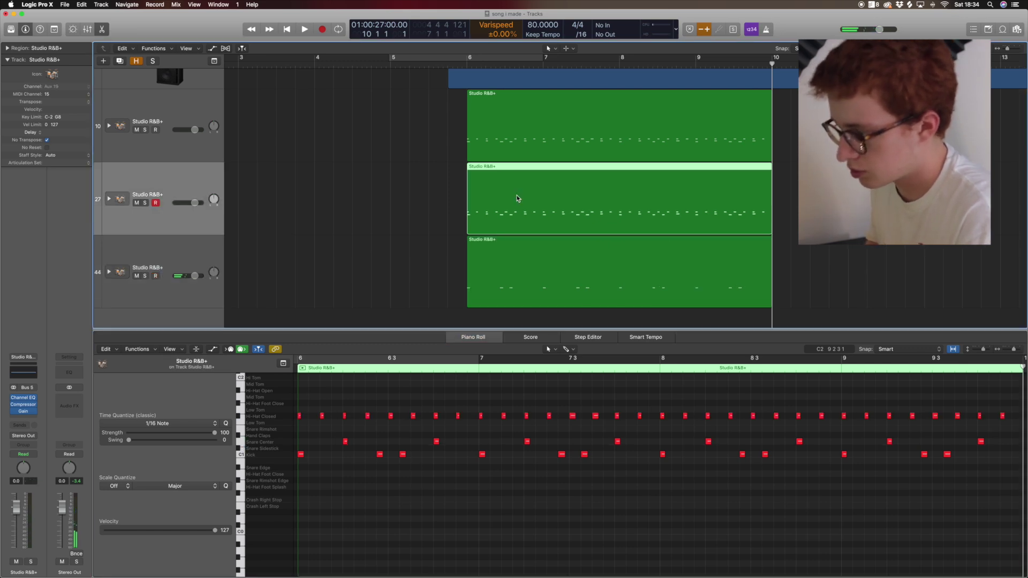
{"action": "left_click", "coordinate": [241, 455]}
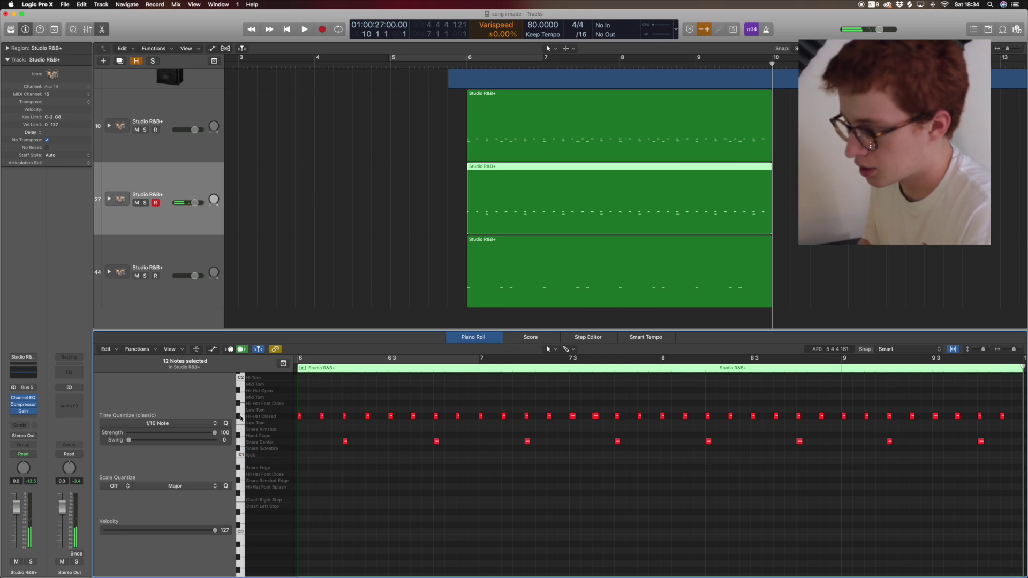
{"action": "key", "text": "Delete"}
Delete the snare and kick notes from the region on the first Studio R&B+ track, keeping only the closed hi-hat.
{"action": "left_click", "coordinate": [534, 139]}
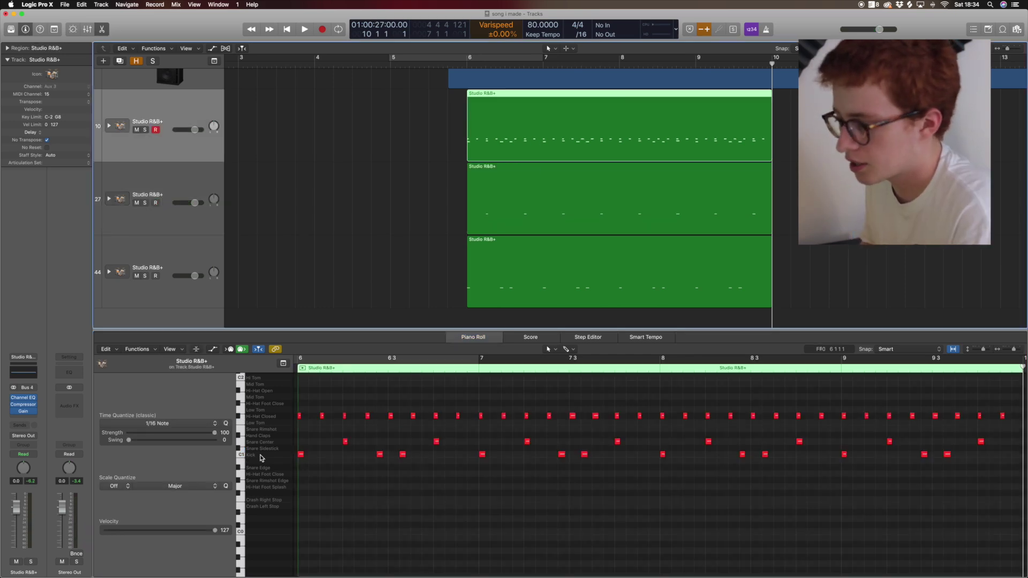
{"action": "left_click", "coordinate": [242, 438]}
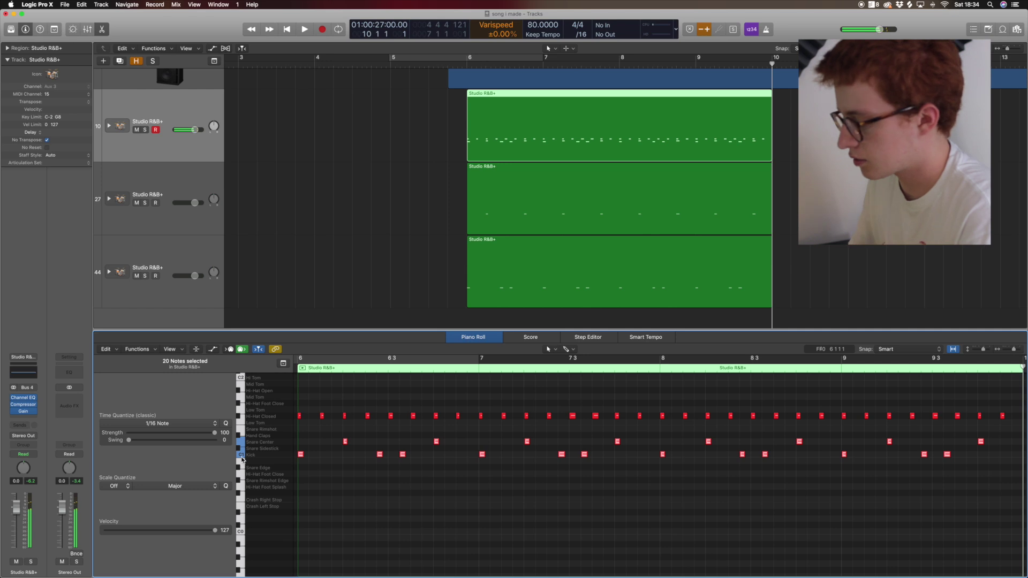
{"action": "key", "text": "Delete"}
{"action": "left_click", "coordinate": [167, 298]}
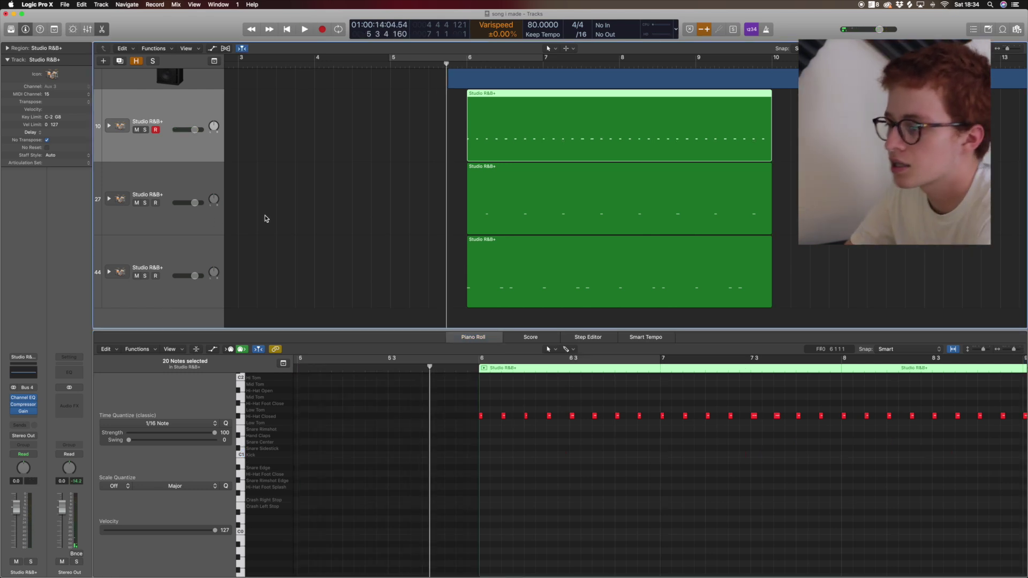
{"action": "left_click", "coordinate": [192, 252]}
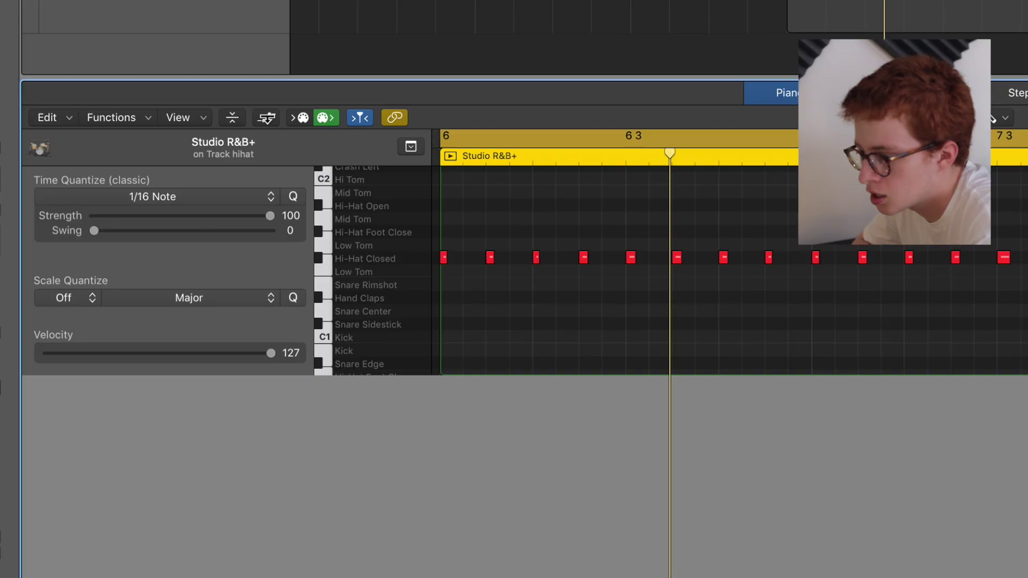
Show the automation area below the hi-hat notes in the Piano Roll and set it to display Ch. 1: Note Velocity.
{"action": "left_click", "coordinate": [266, 118]}
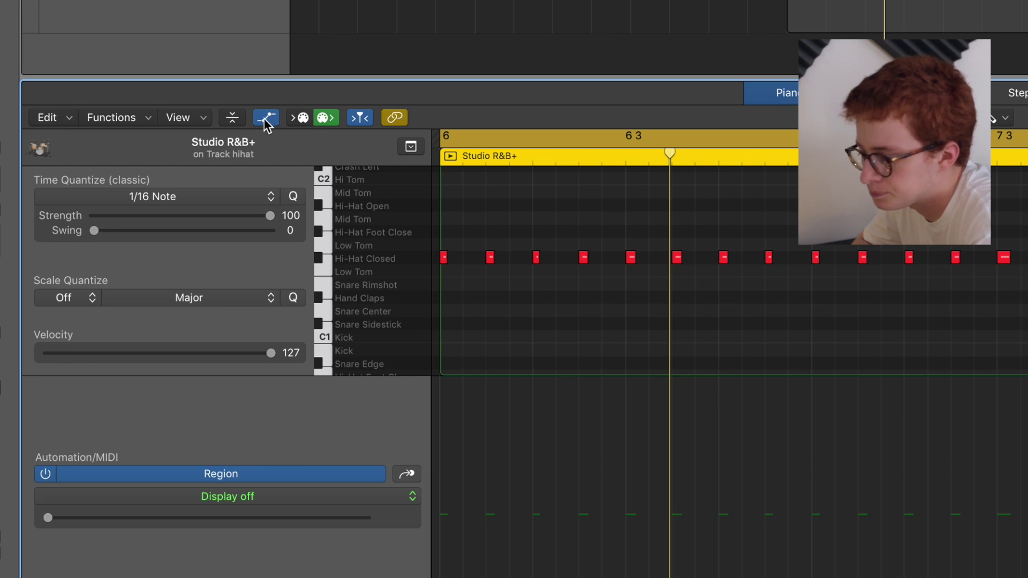
{"action": "left_click", "coordinate": [343, 497]}
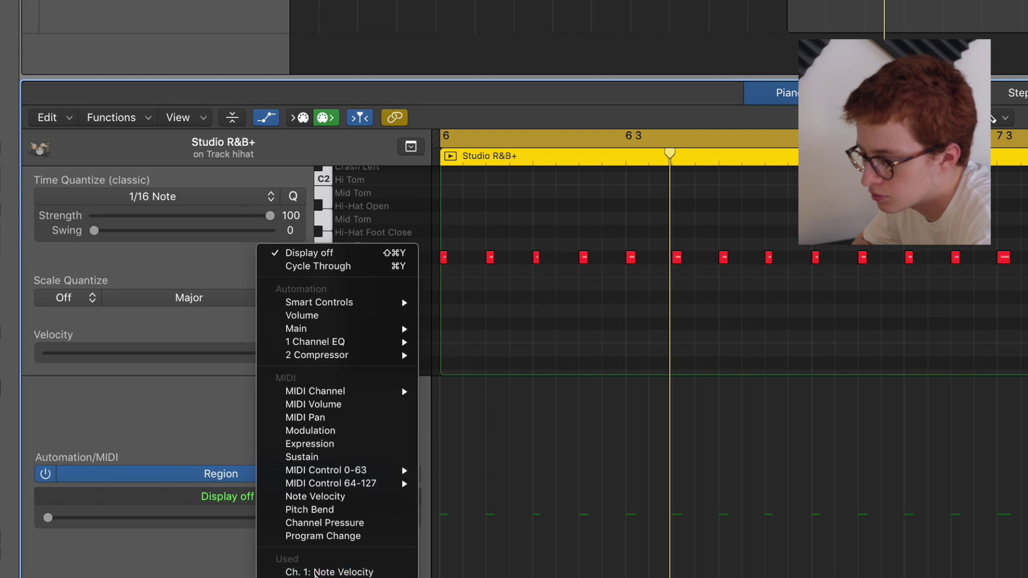
{"action": "left_click", "coordinate": [314, 572]}
{"action": "scroll", "coordinate": [506, 472], "scroll_direction": "left", "scroll_amount": 5}
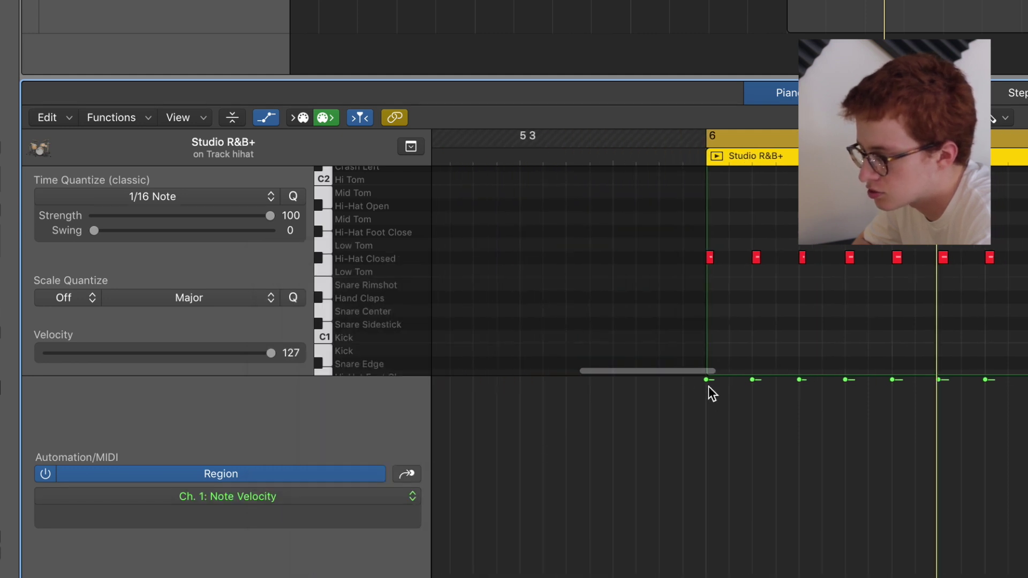
Vary the velocities of the opening hi-hat notes in bar 6, lowering the second one to 100.
{"action": "left_click_drag", "start_coordinate": [707, 380], "coordinate": [707, 464]}
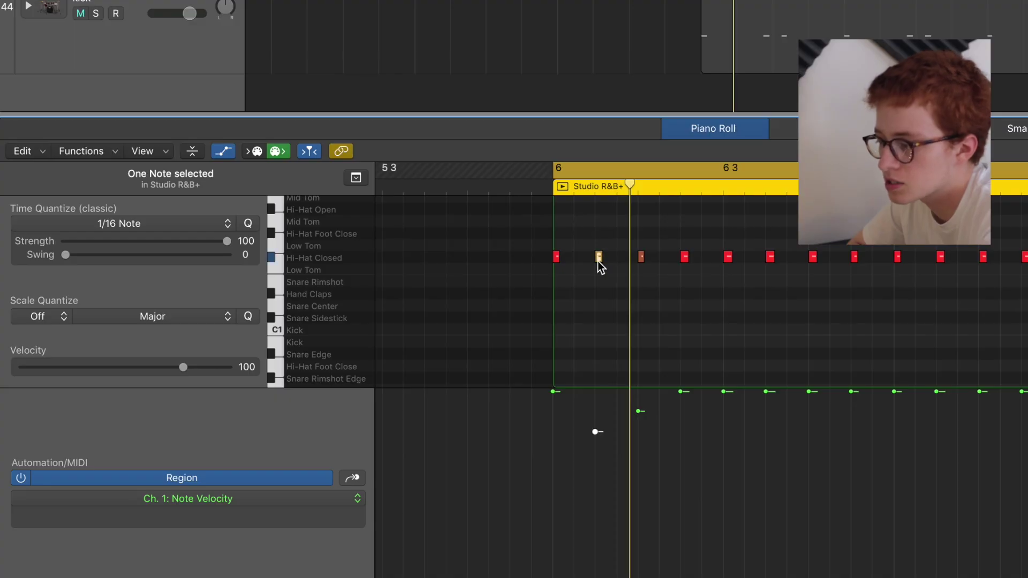
{"action": "left_click_drag", "start_coordinate": [598, 433], "coordinate": [635, 468]}
{"action": "left_click", "coordinate": [639, 258]}
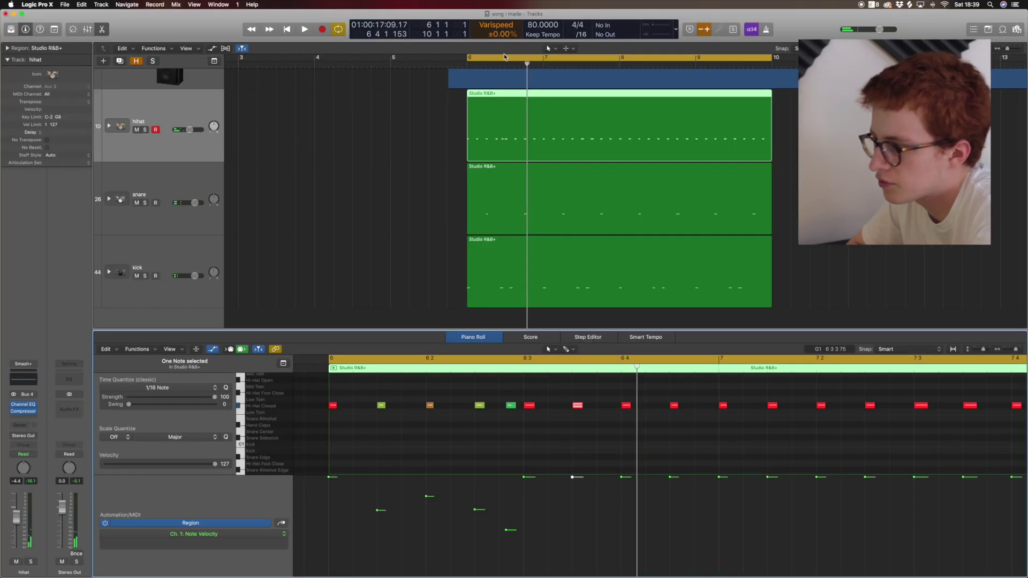
Split the hi-hat region at beat 3 of bar 6 and delete the part after the split.
{"action": "left_click", "coordinate": [505, 64]}
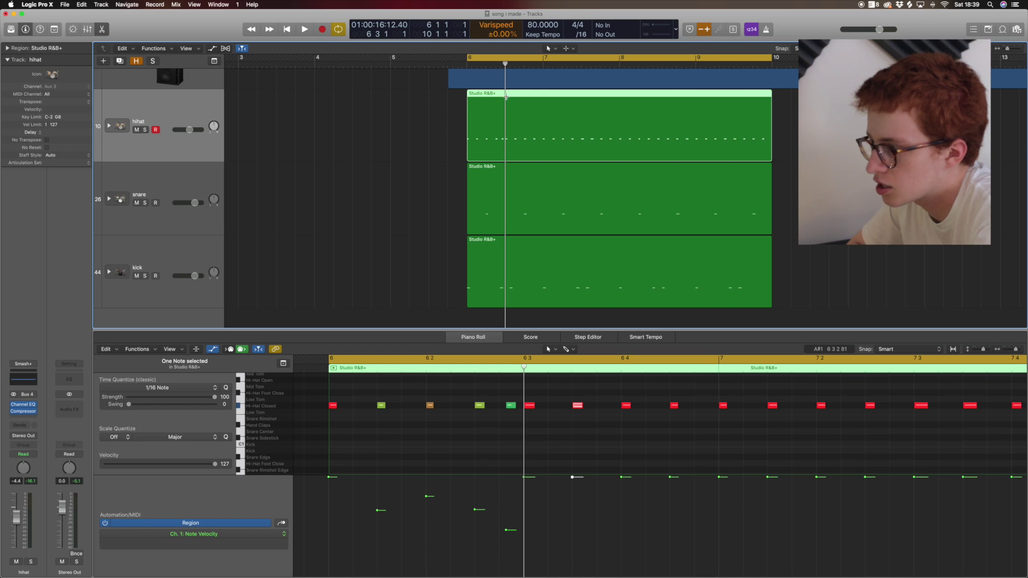
{"action": "key", "text": "super+t"}
{"action": "key", "text": "Delete"}
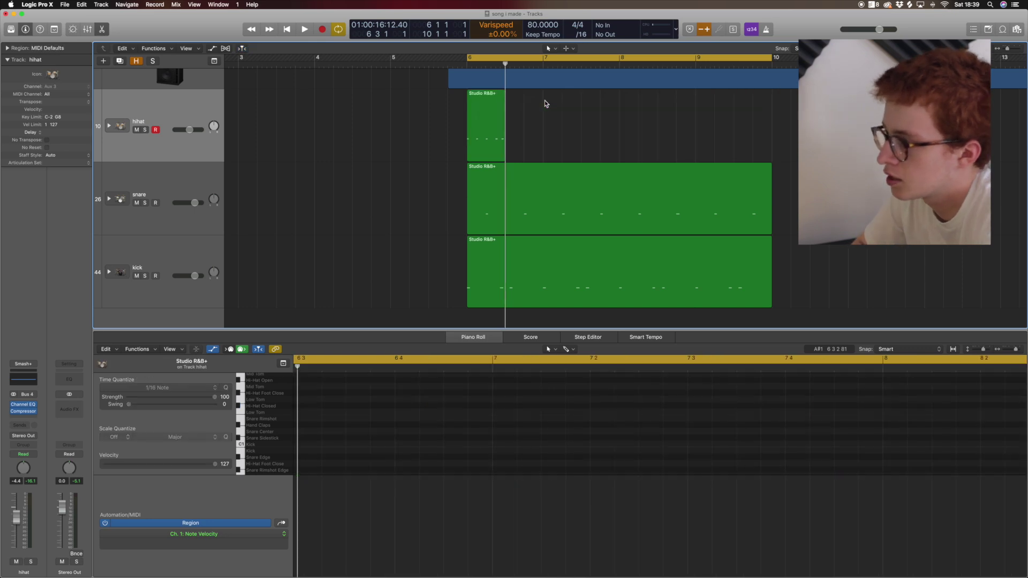
Repeat the half-bar hi-hat region up to bar 7 and join the two hi-hat regions into one.
{"action": "left_click", "coordinate": [489, 109]}
{"action": "left_click_drag", "start_coordinate": [486, 117], "coordinate": [566, 95]}
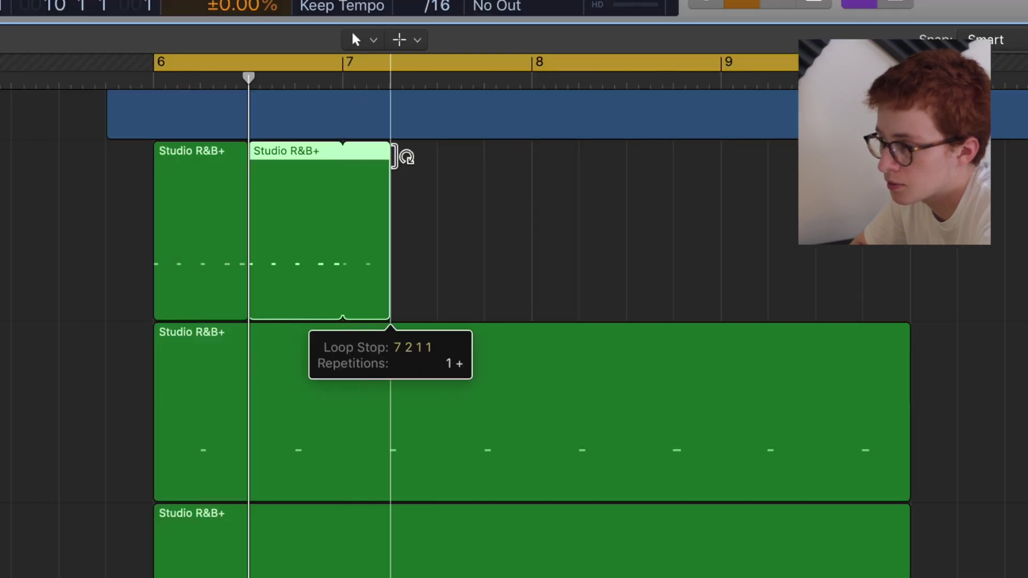
{"action": "left_click_drag", "start_coordinate": [399, 157], "coordinate": [348, 153]}
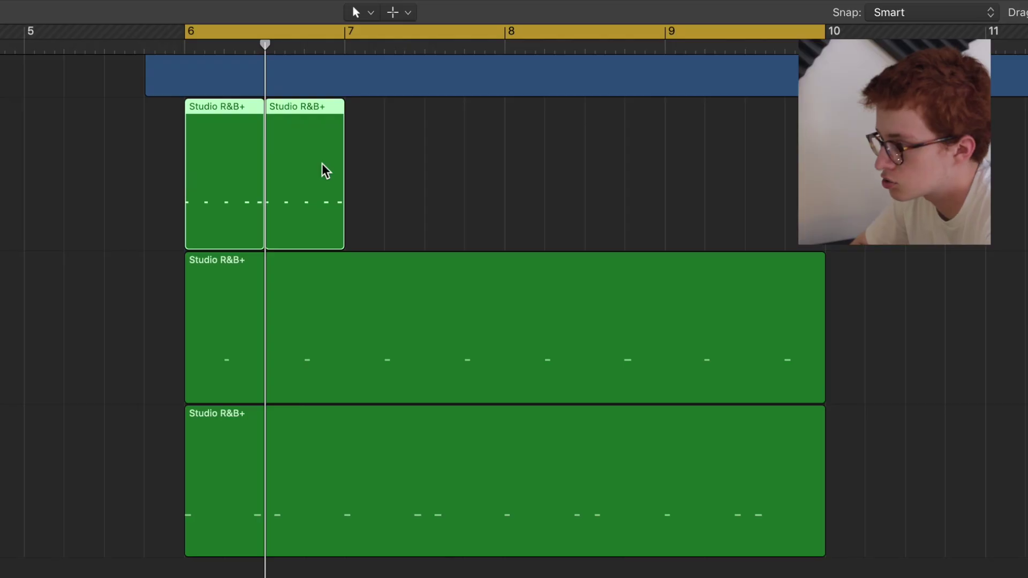
{"action": "left_click_drag", "start_coordinate": [391, 171], "coordinate": [187, 169]}
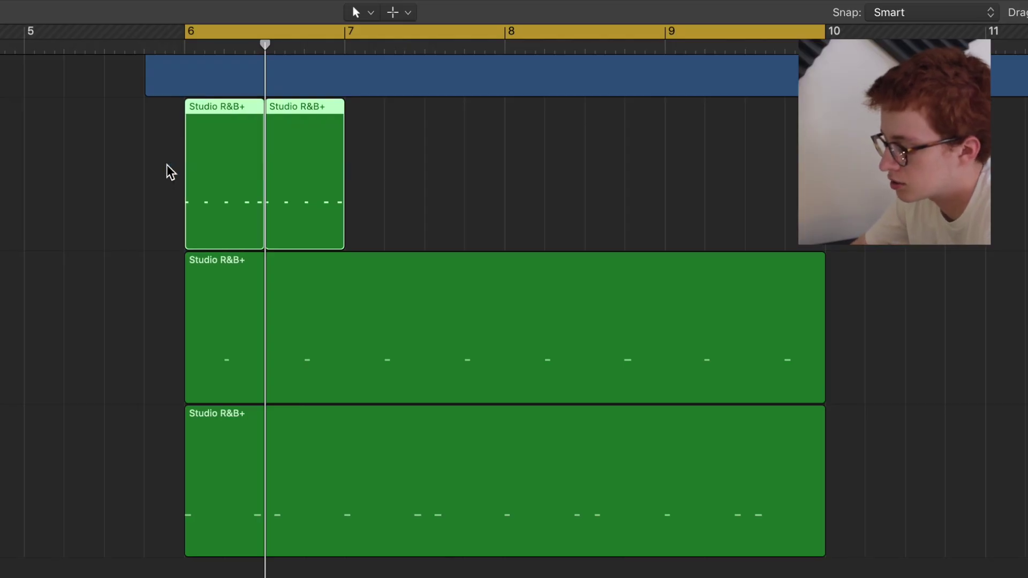
{"action": "key", "text": "super+j"}
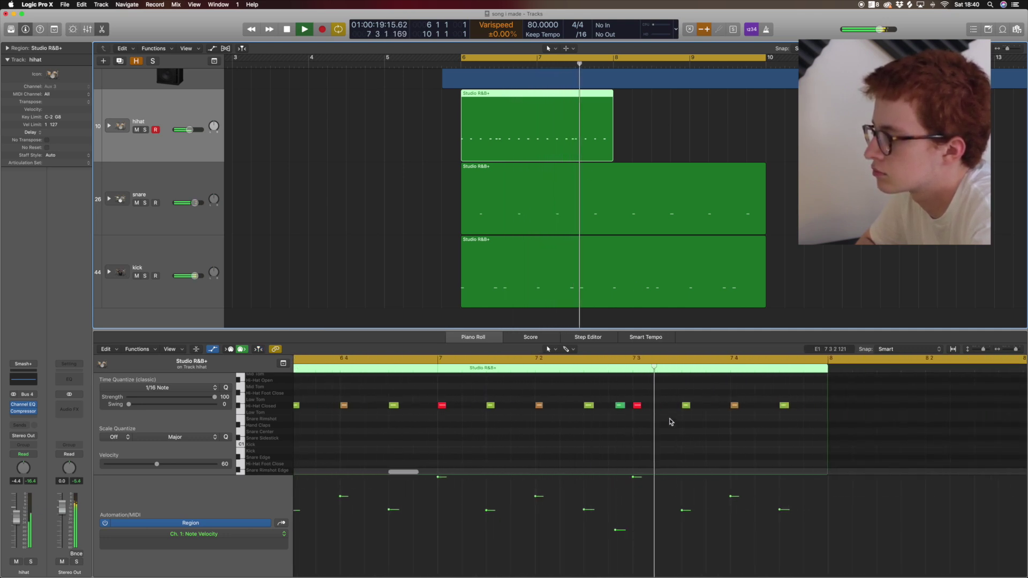
{"action": "key", "text": "space"}
{"action": "scroll", "coordinate": [391, 413], "scroll_direction": "left", "scroll_amount": 5}
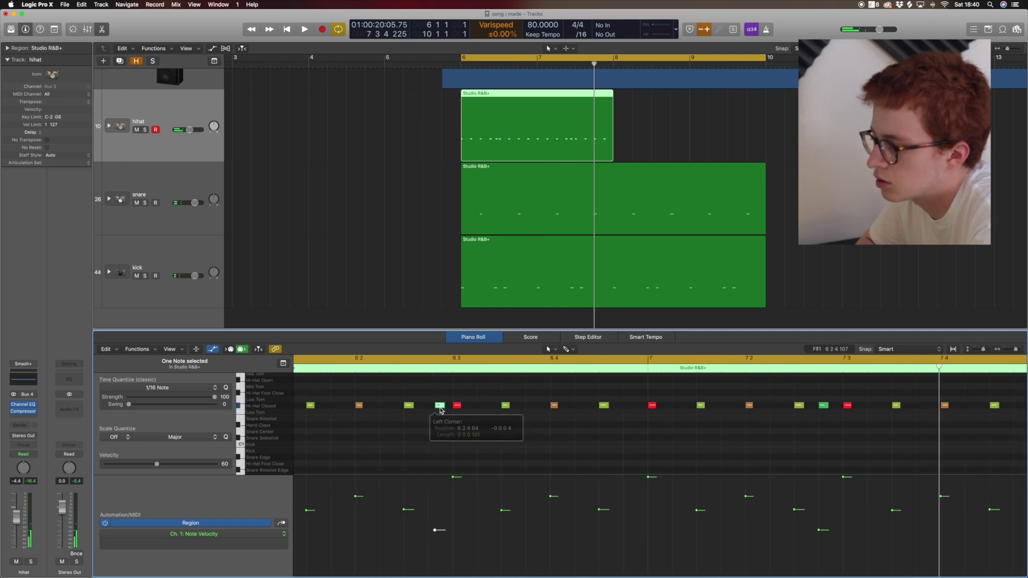
{"action": "scroll", "coordinate": [498, 413], "scroll_direction": "right", "scroll_amount": 5}
{"action": "scroll", "coordinate": [554, 417], "scroll_direction": "up", "scroll_amount": 1}
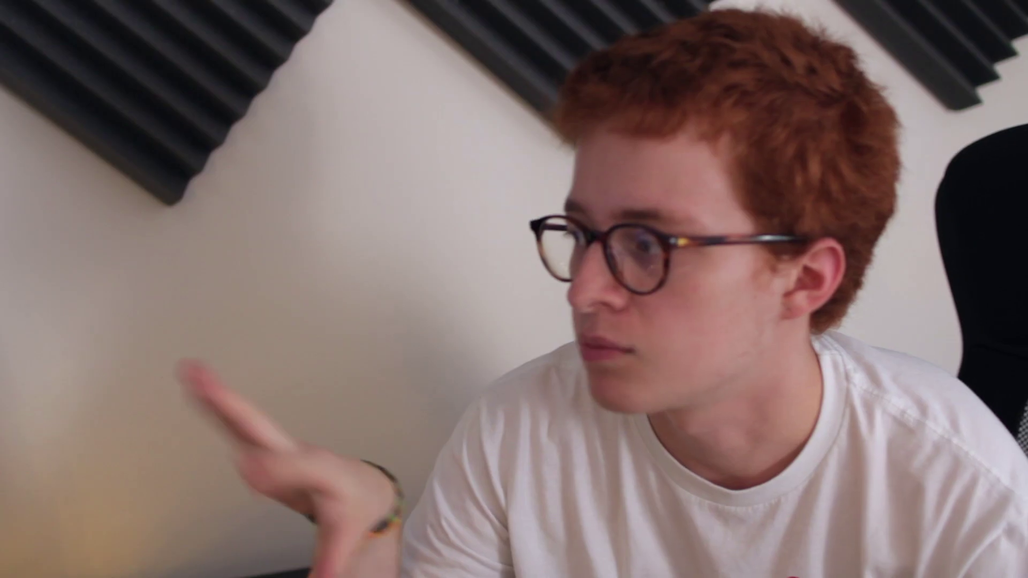